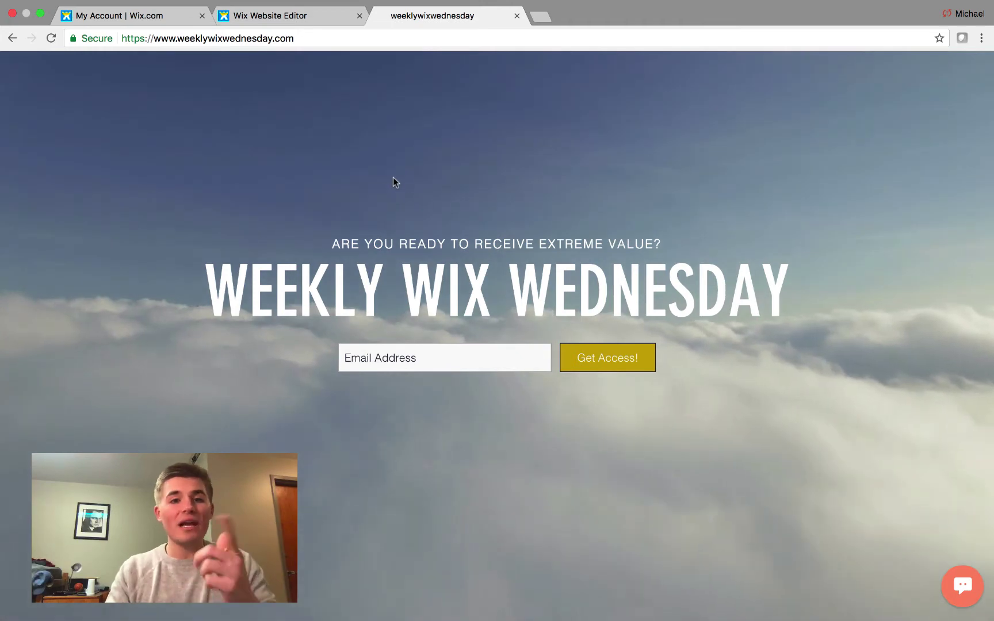
Close the Weekly Wix Wednesday browser tab to get back to the Wix Website Editor
click(516, 15)
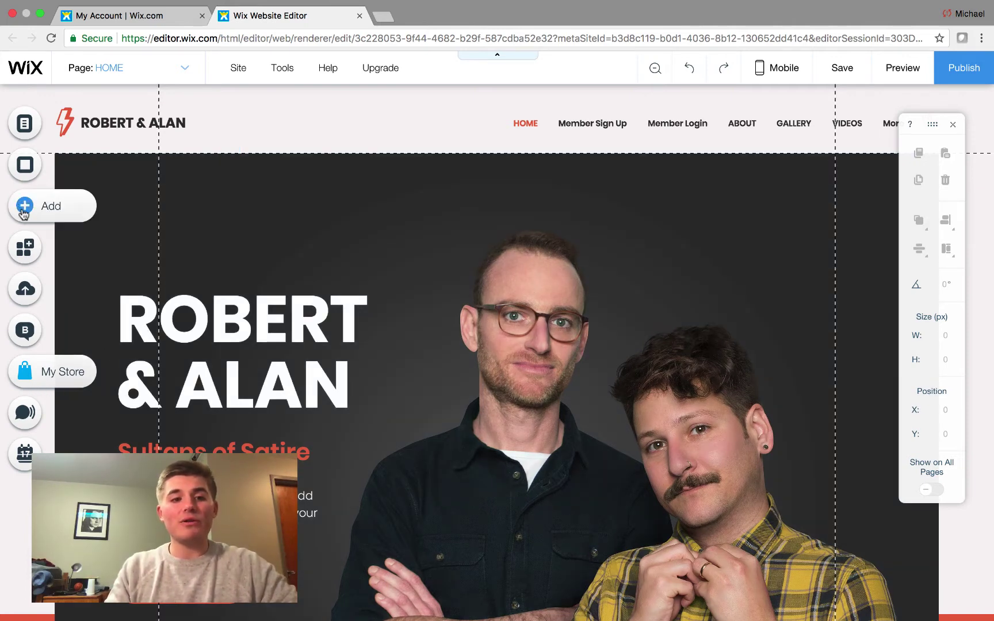
click(25, 247)
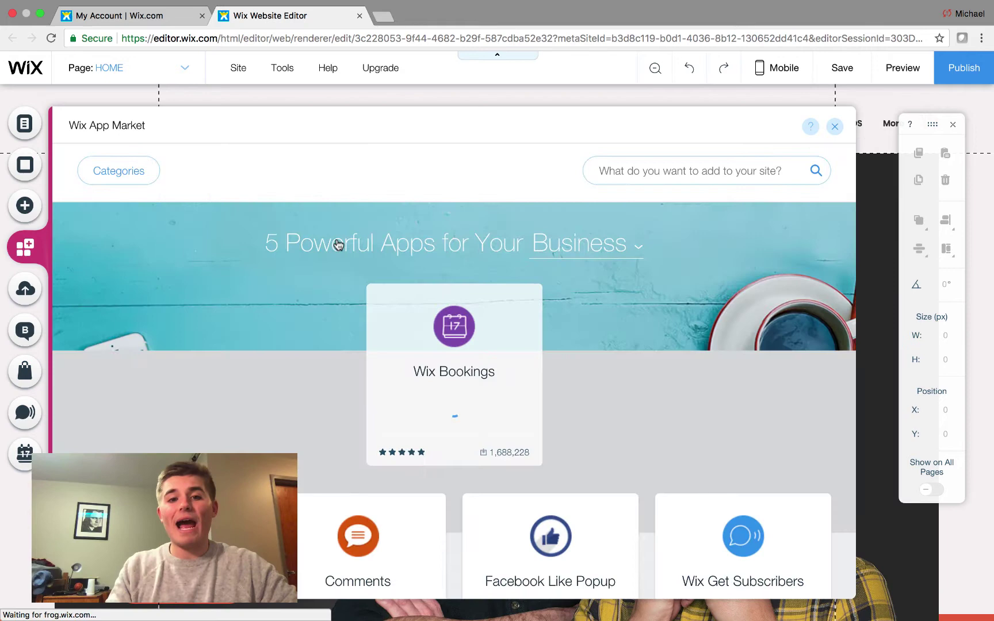
click(633, 180)
text(wix store)
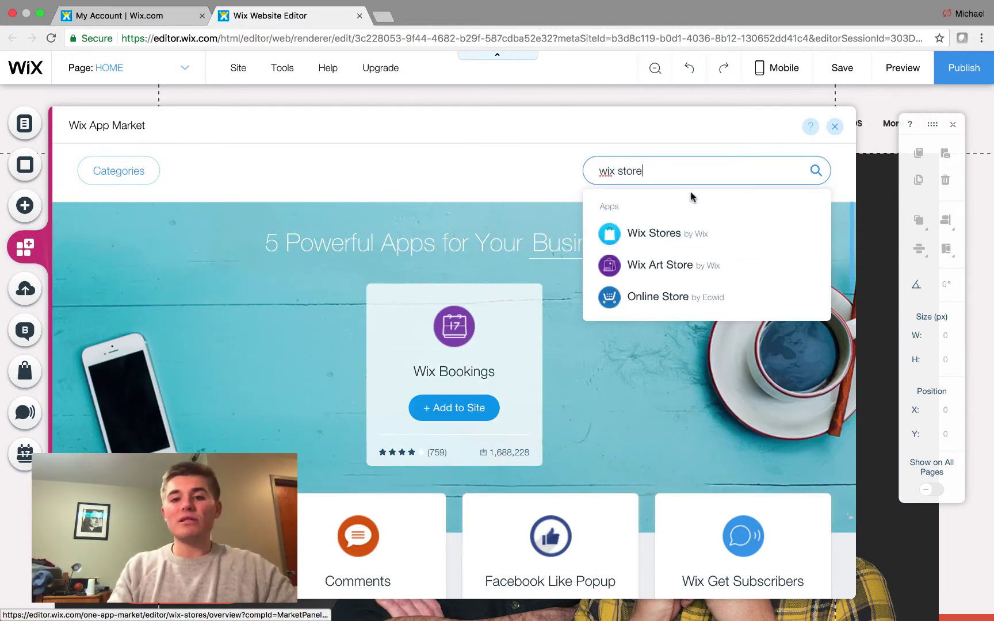
click(688, 230)
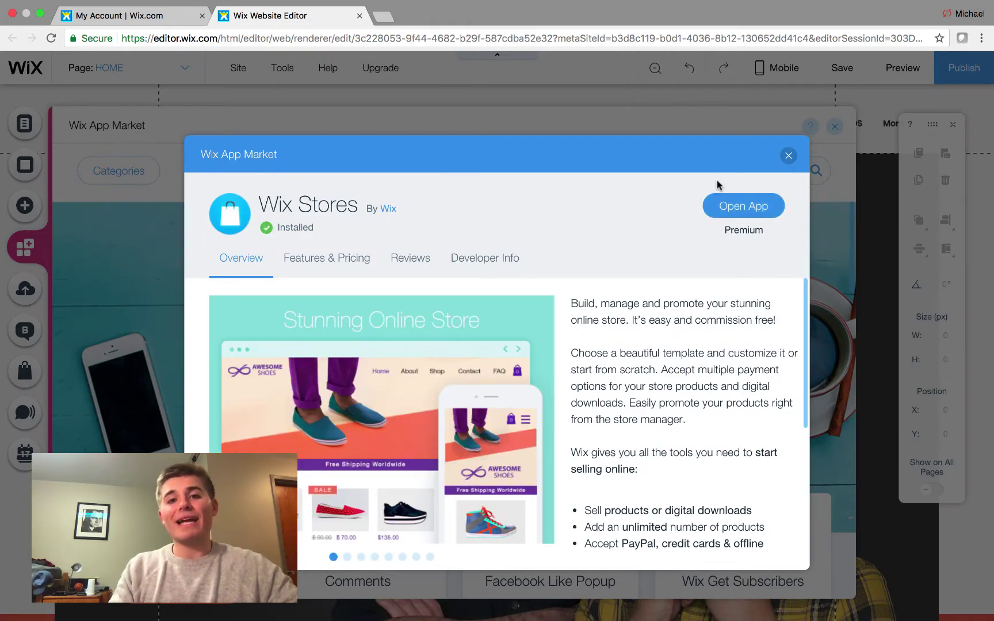
click(788, 155)
click(834, 127)
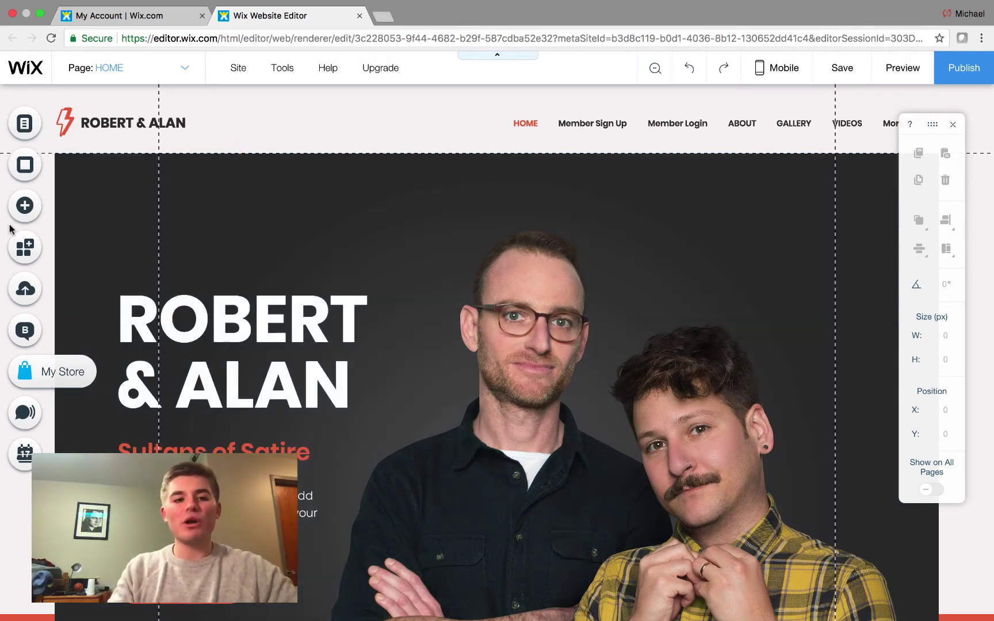
Add the Member's Area to the site from the Members category of the Add panel
click(25, 212)
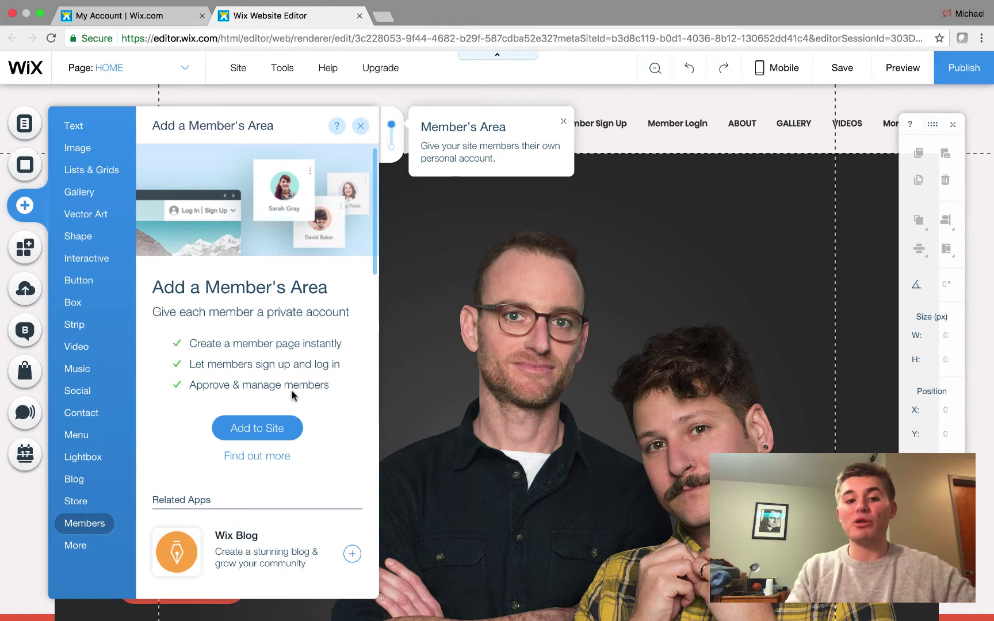
click(268, 431)
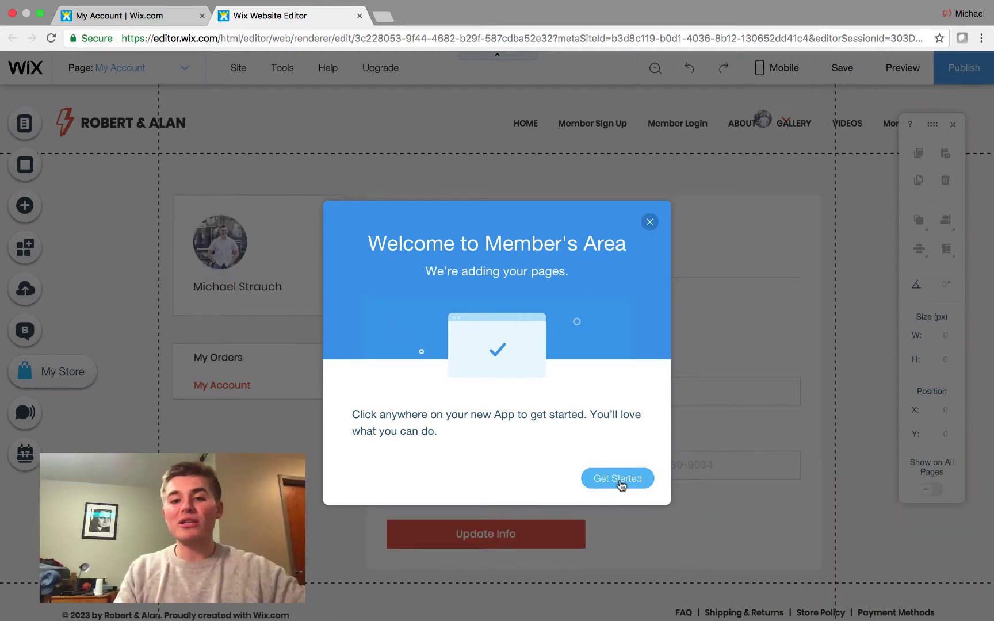
Dismiss the Member's Area welcome, then inspect the account info form, profile card and member menu
click(619, 480)
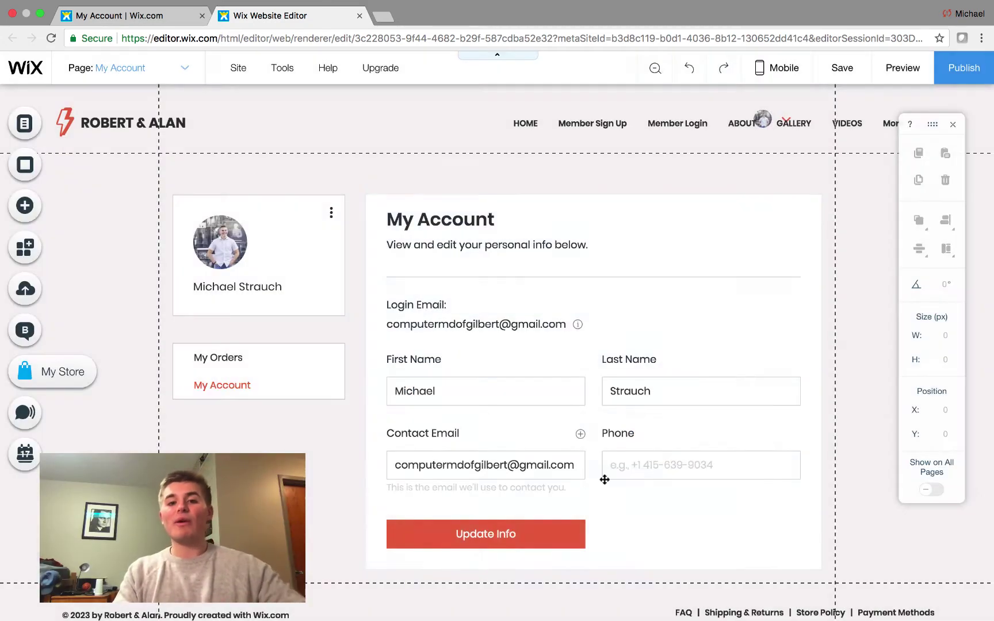
click(500, 449)
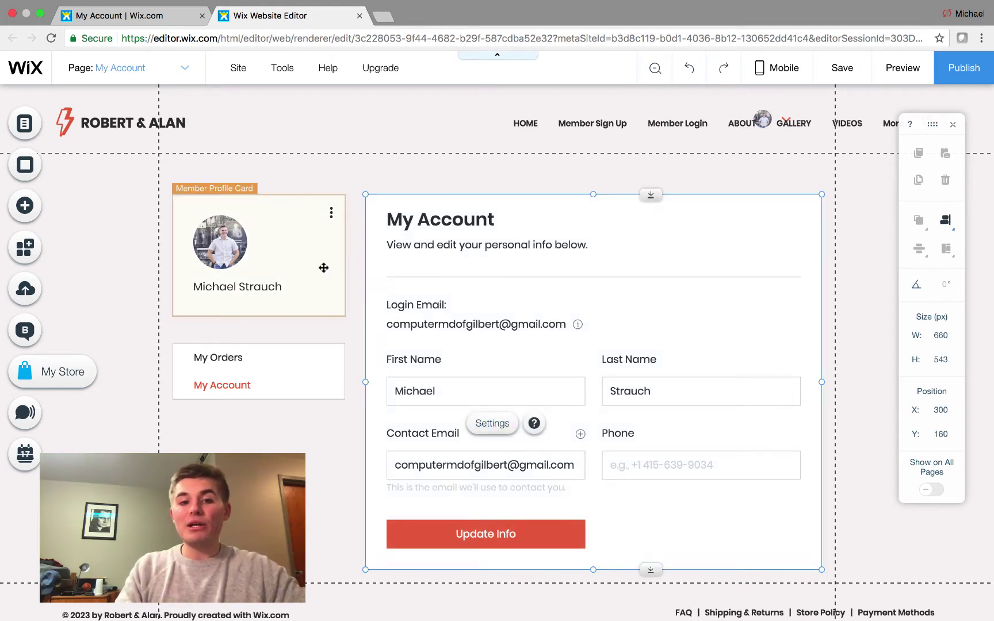
click(303, 255)
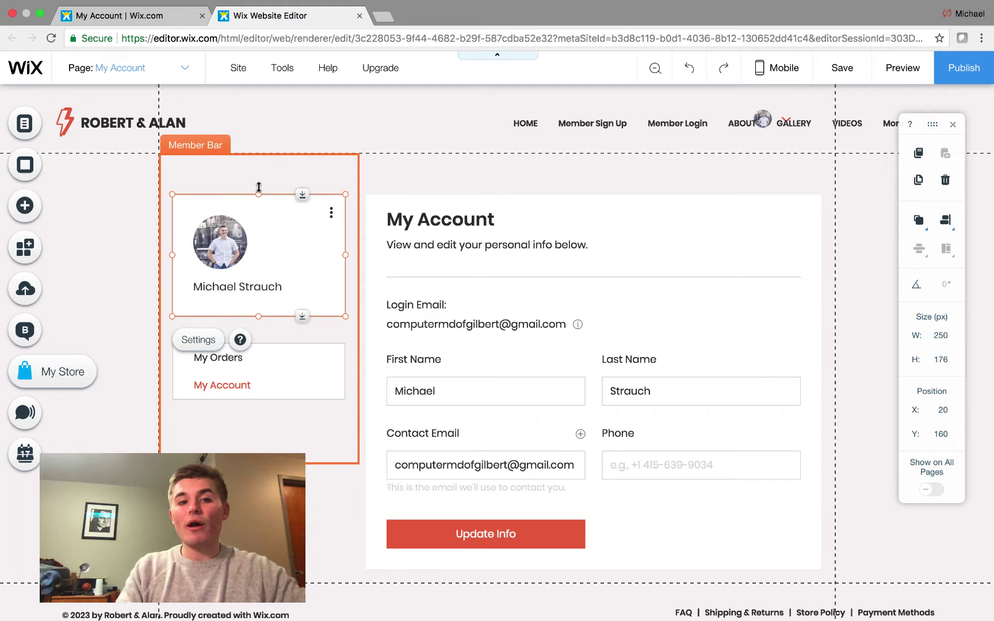
click(292, 372)
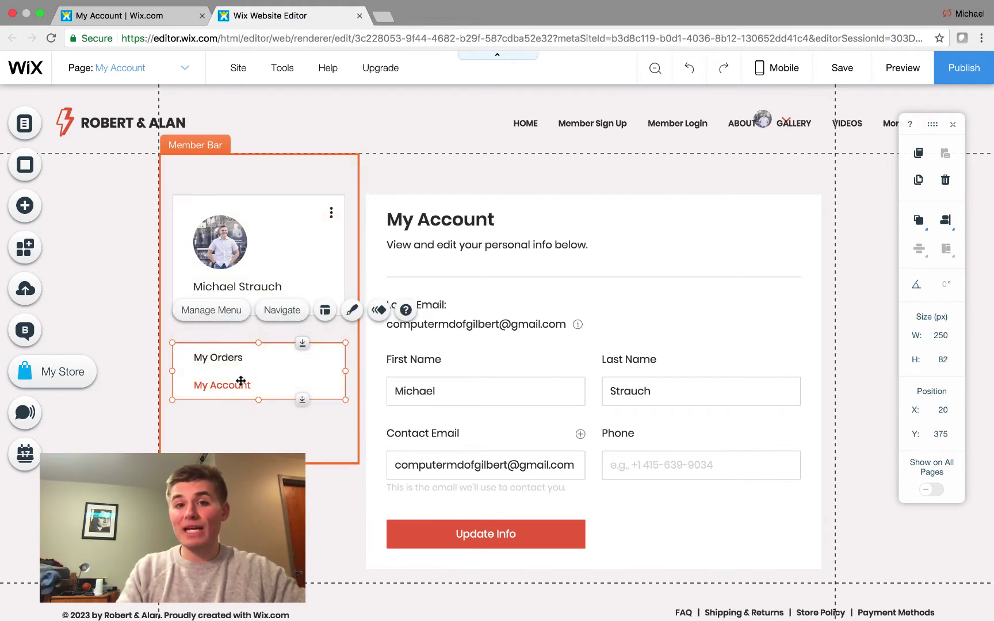
click(280, 233)
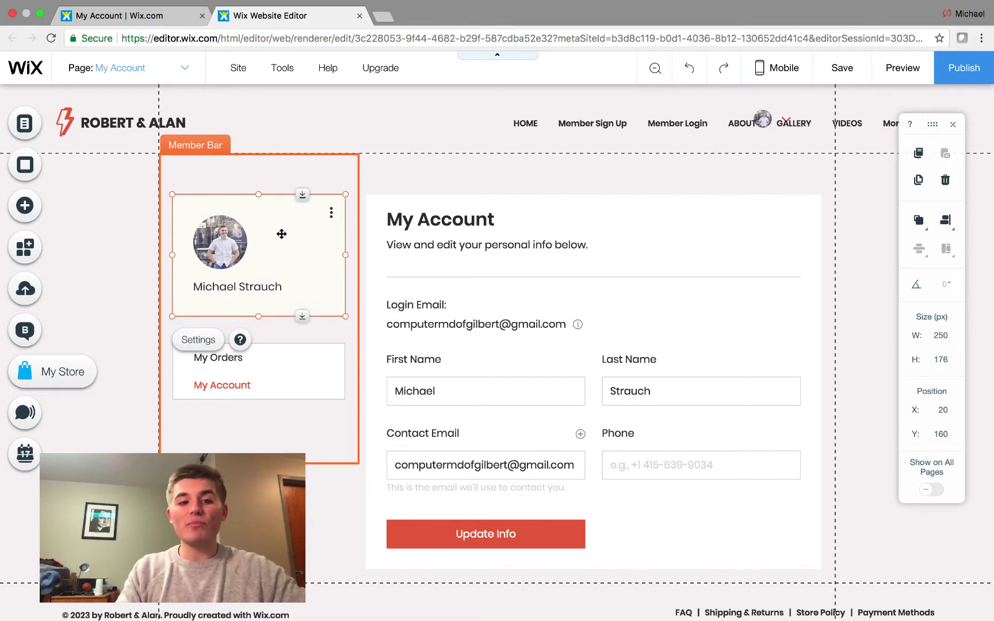
click(197, 340)
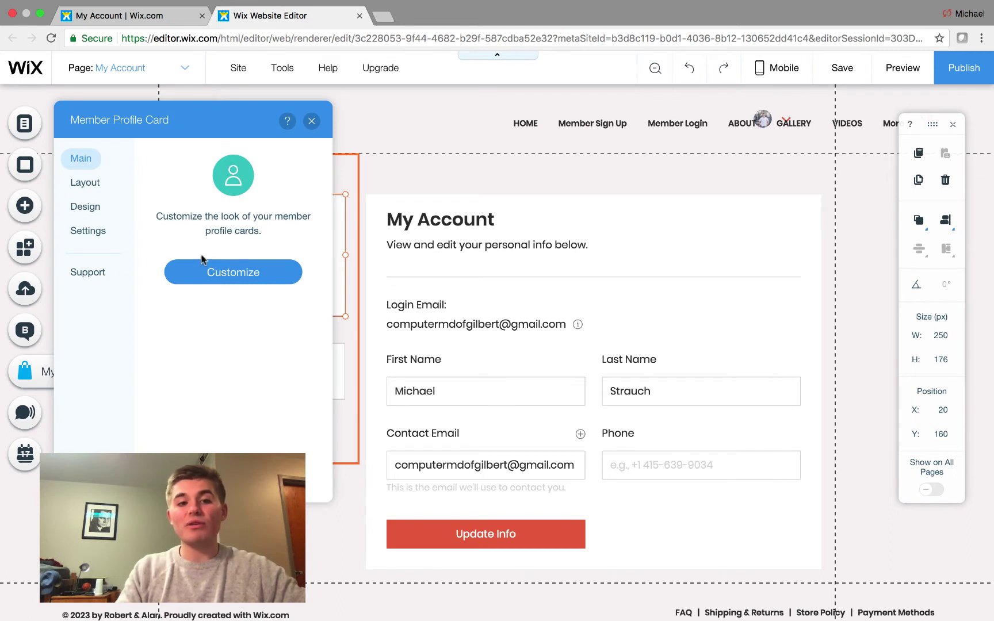
click(218, 274)
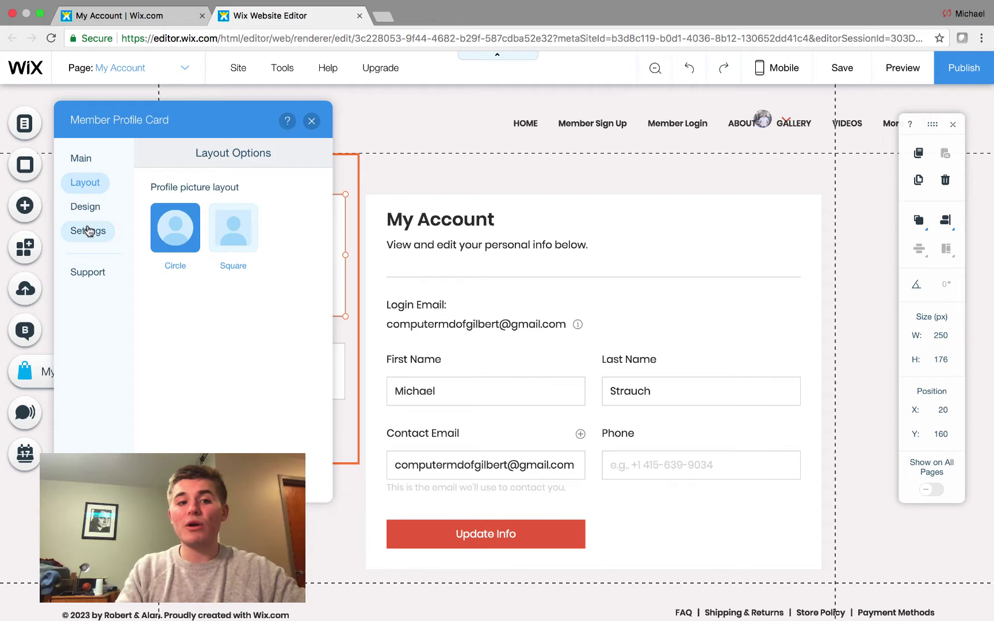
click(87, 209)
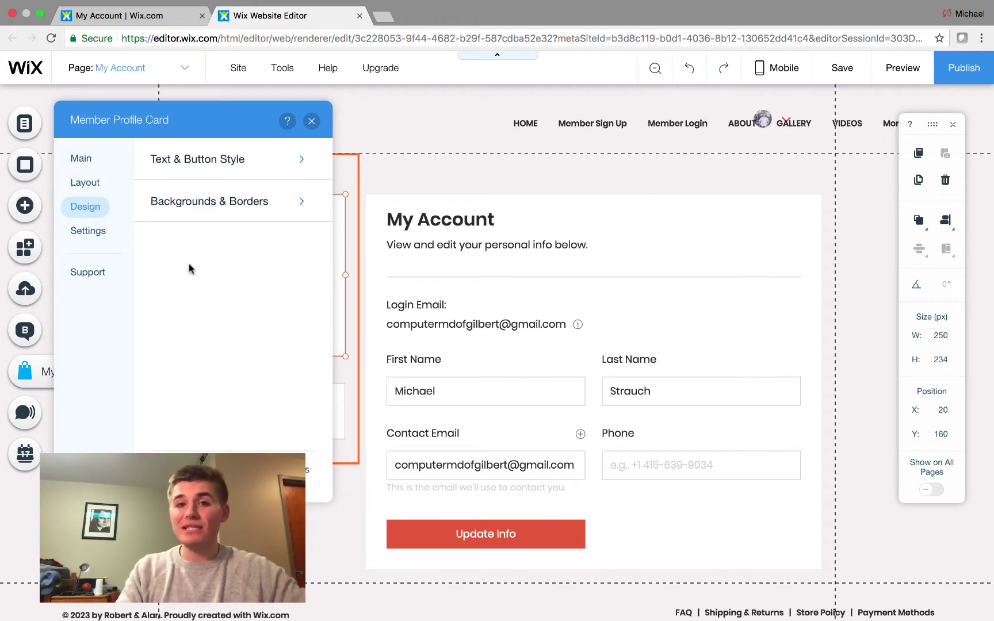
click(233, 167)
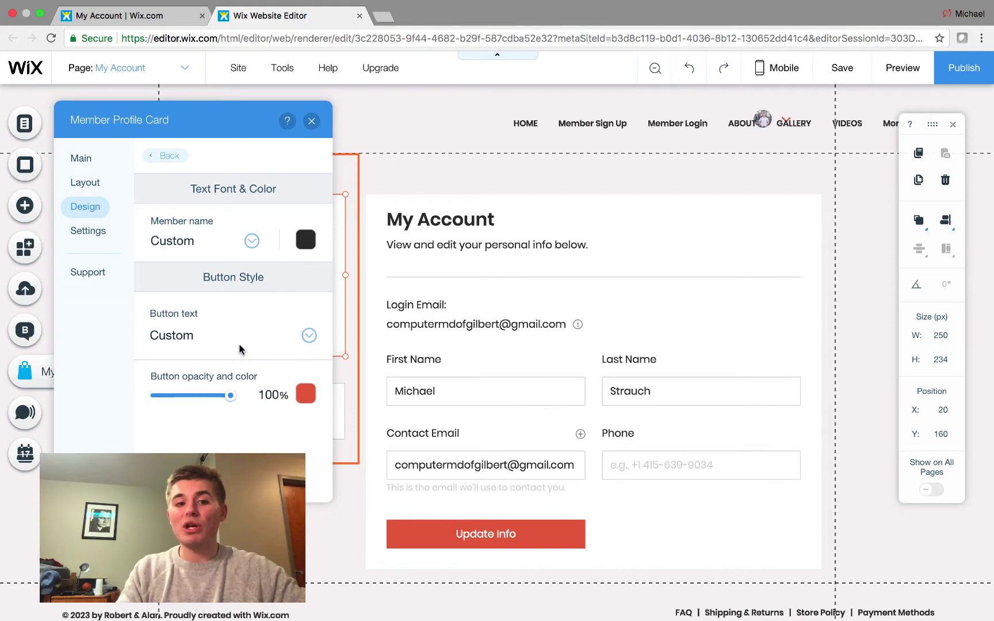
click(164, 162)
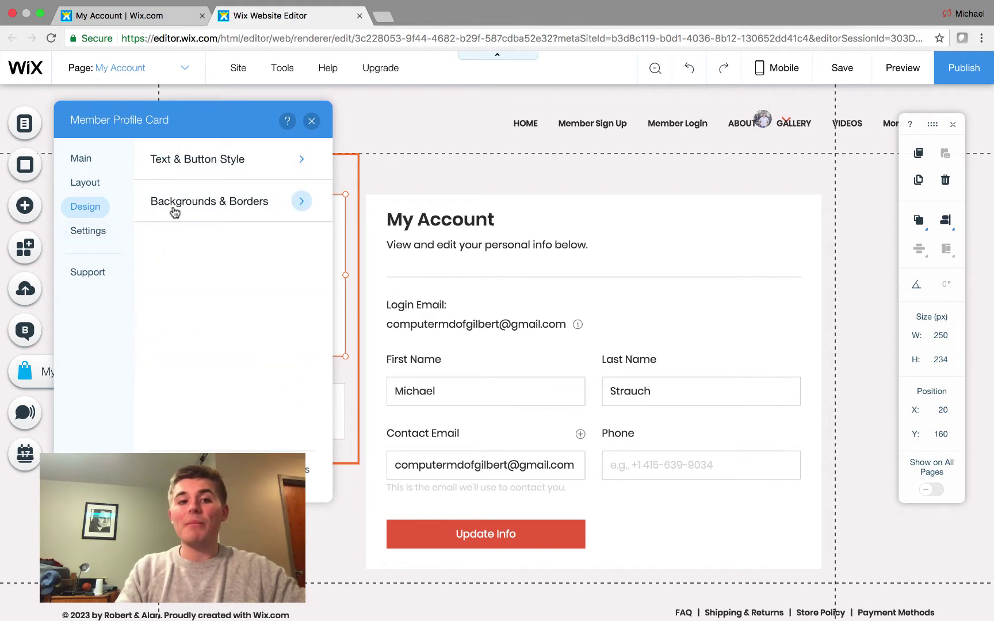
click(164, 201)
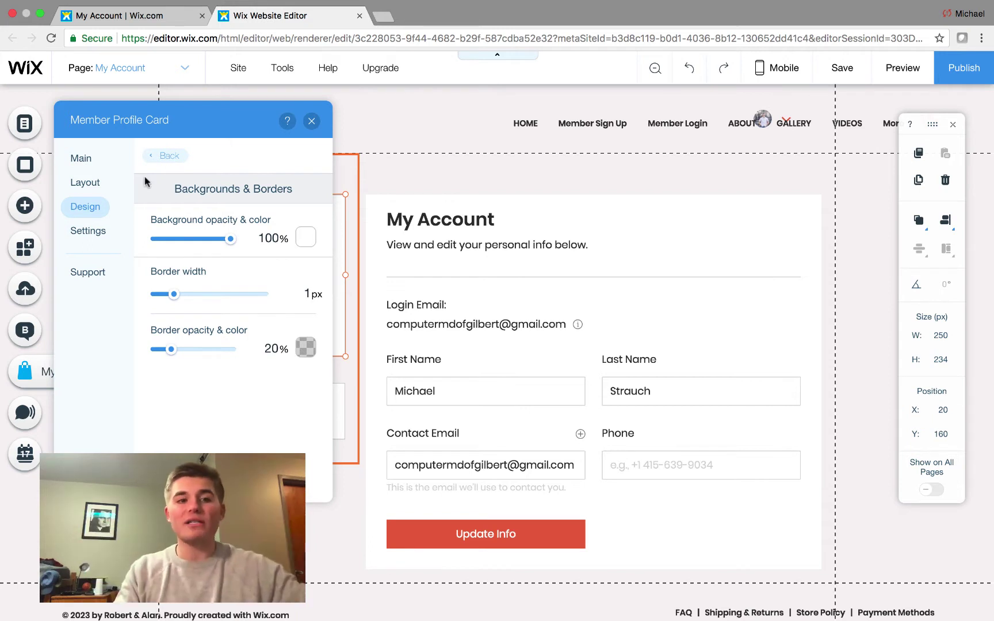
click(100, 233)
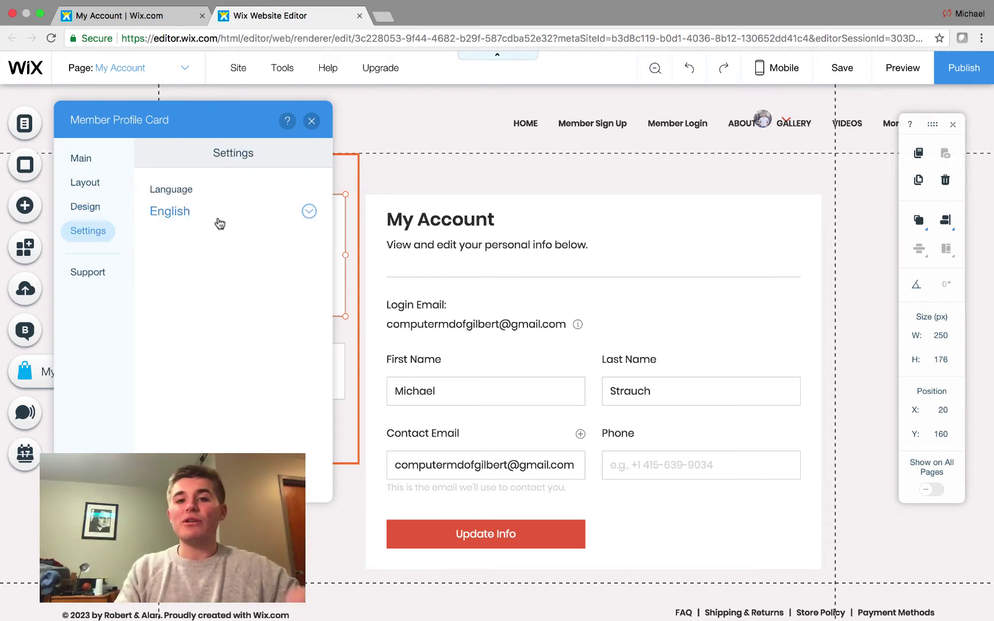
click(312, 122)
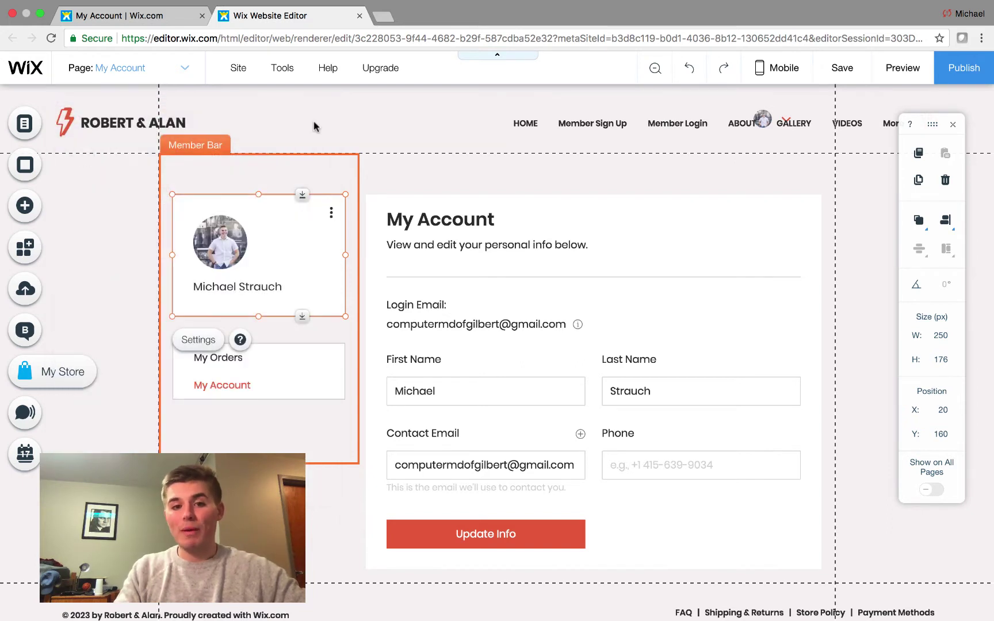
click(287, 372)
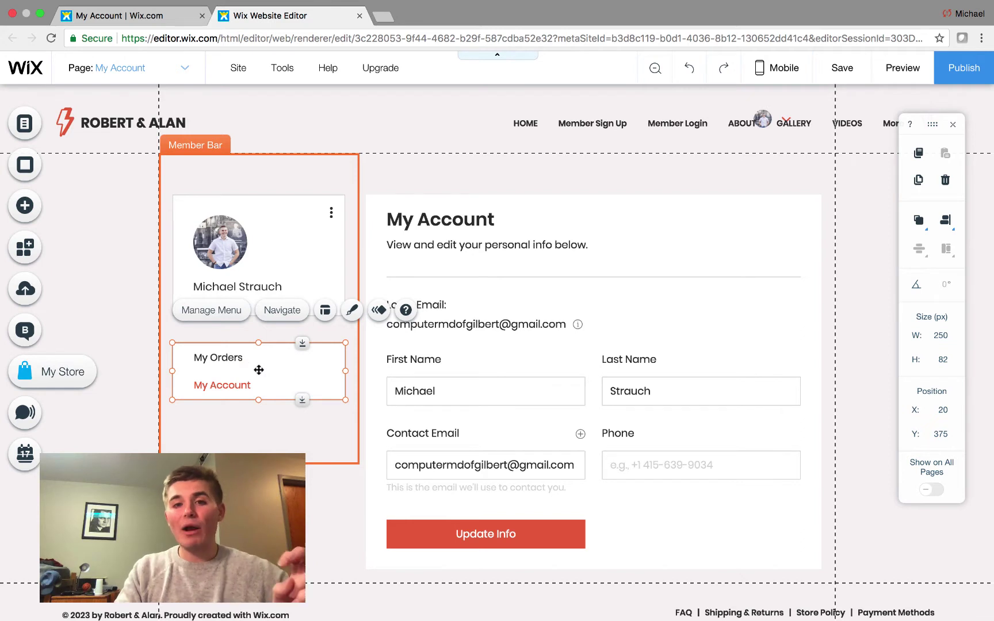
Switch to the My Orders page through the member menu's page management, then close that list
click(212, 311)
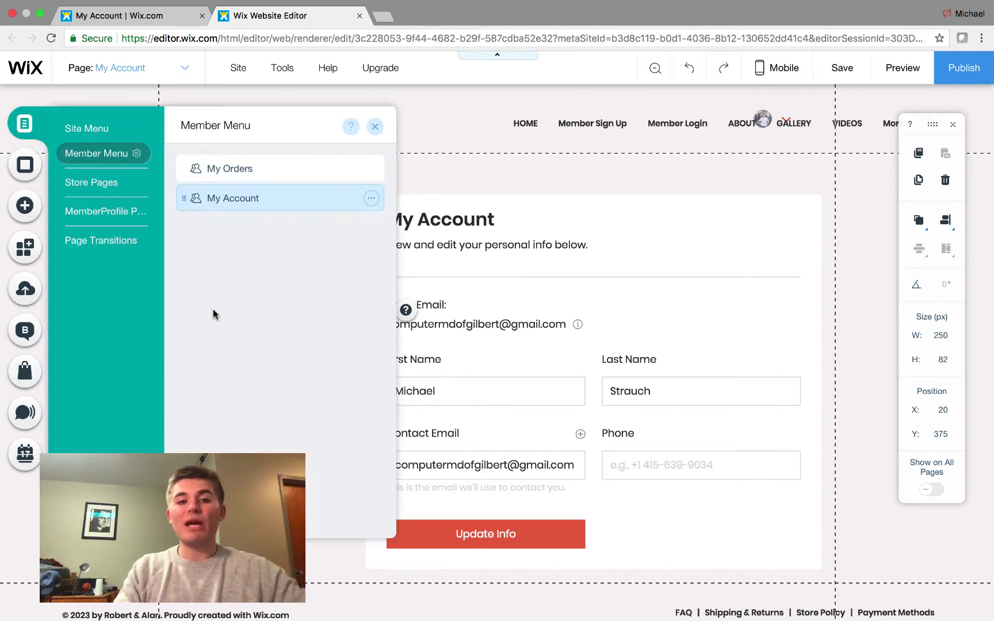
click(276, 171)
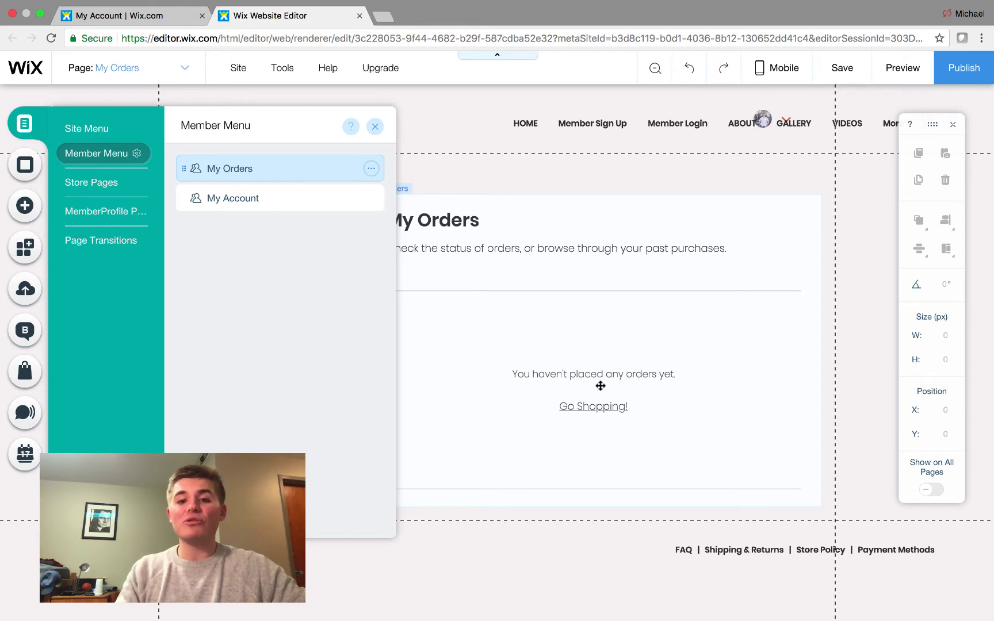
click(375, 127)
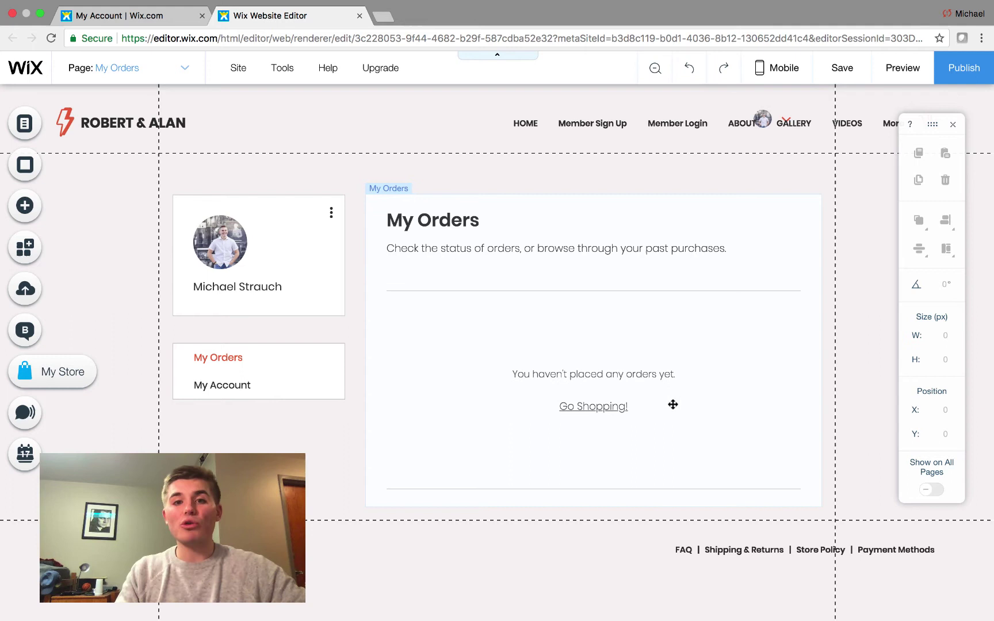
Preview the site, try the My Orders Go Shopping! link, then return to editing
click(898, 68)
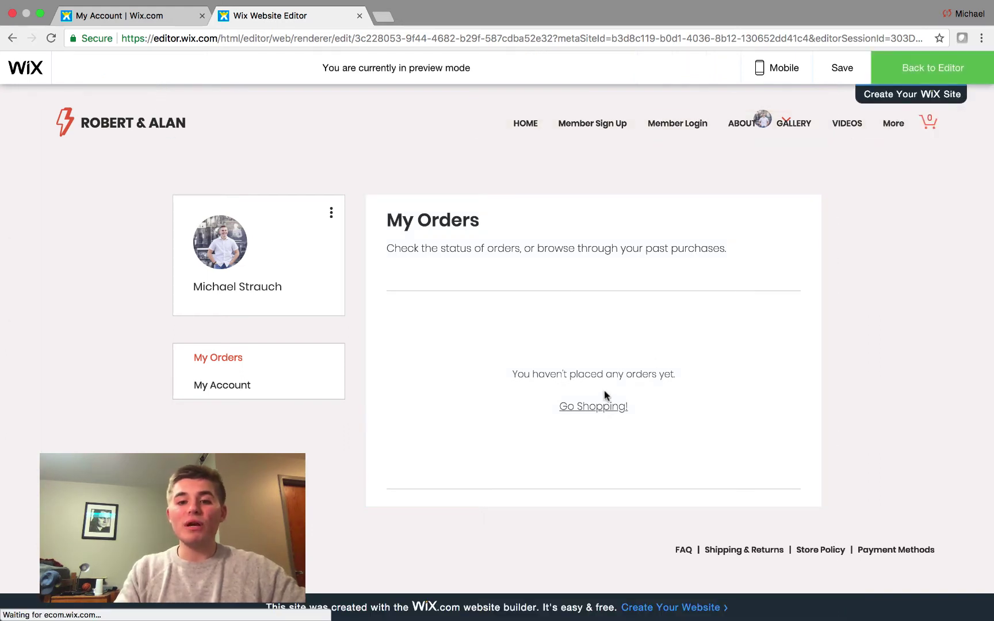
click(592, 408)
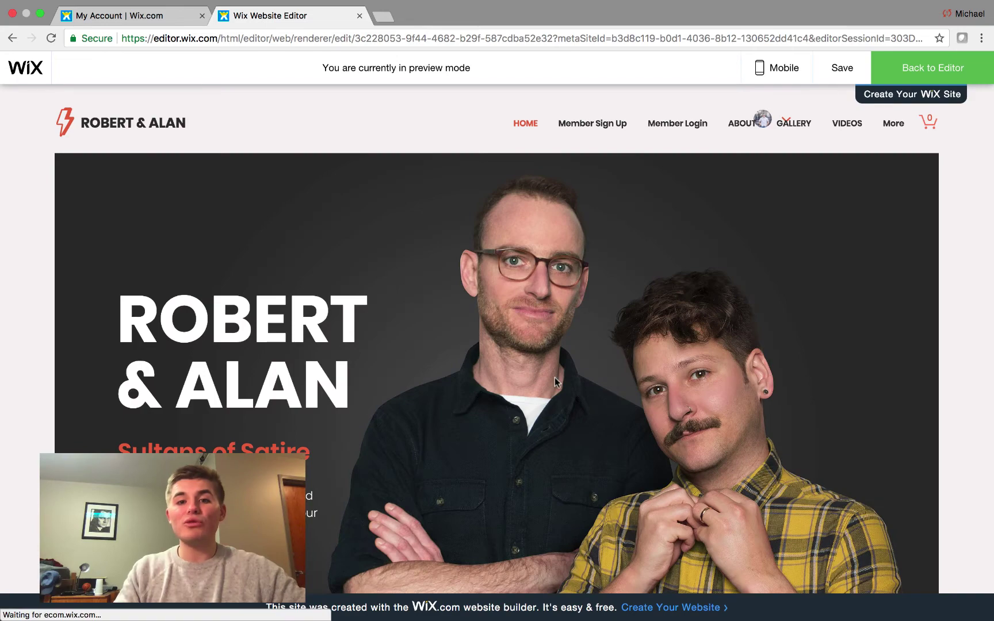
scroll(554, 377, down, 6)
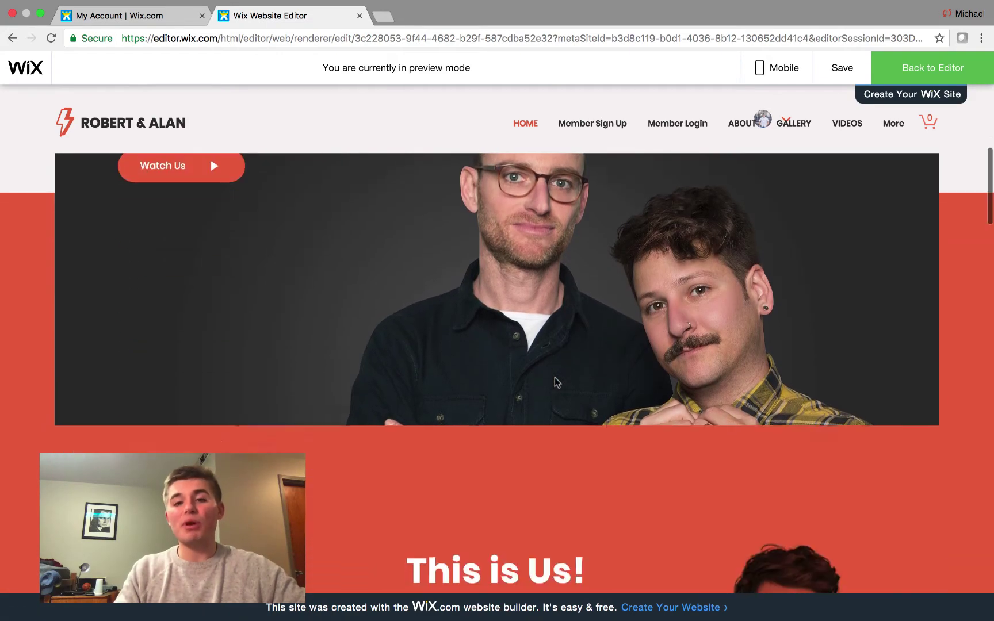
scroll(554, 377, down, 3)
scroll(555, 378, up, 10)
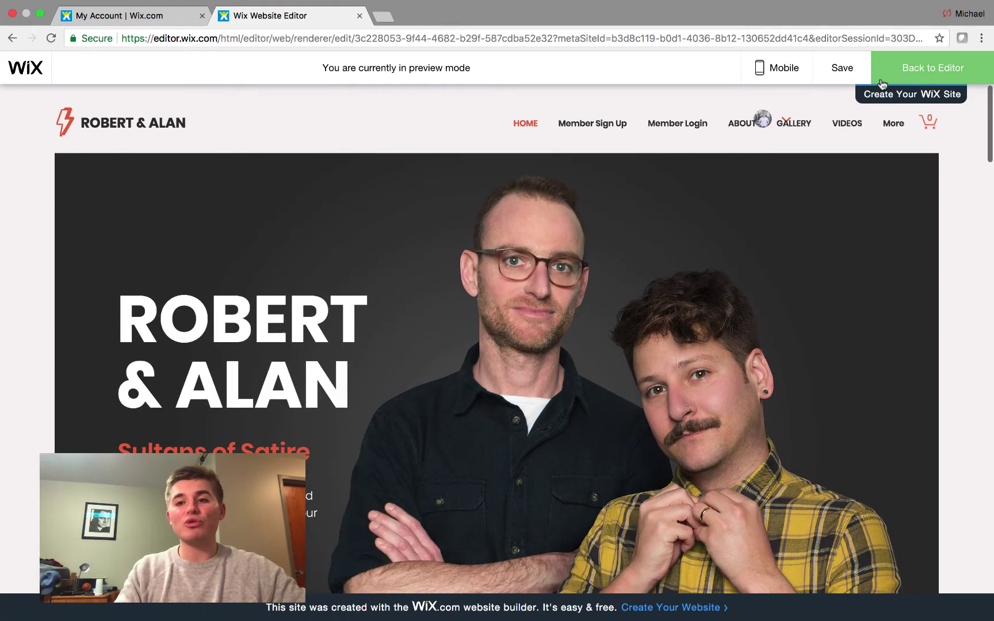
click(889, 74)
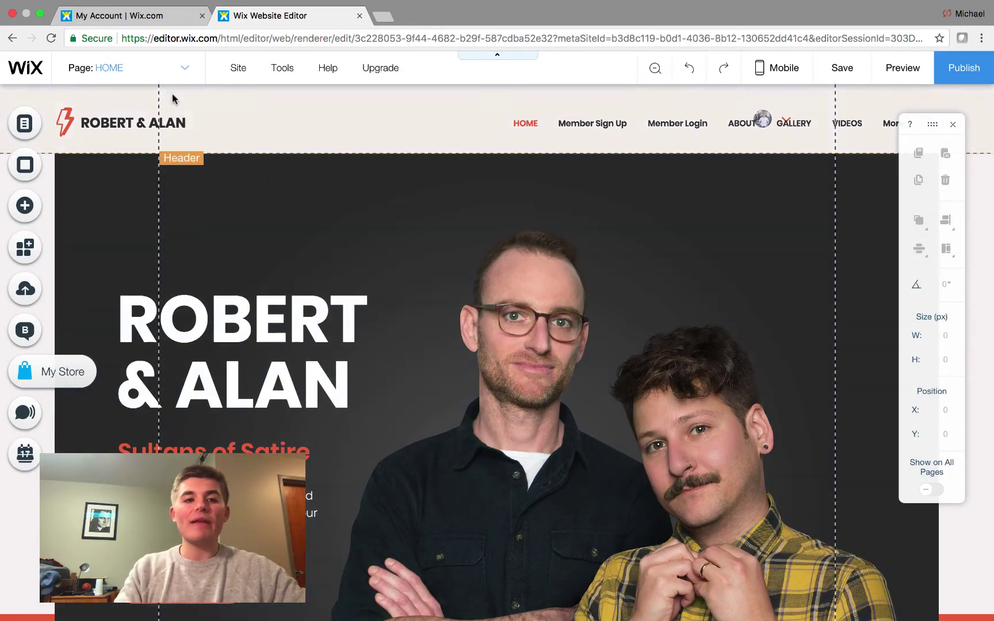
Switch through the page list to the My Orders page and select its widget
click(166, 68)
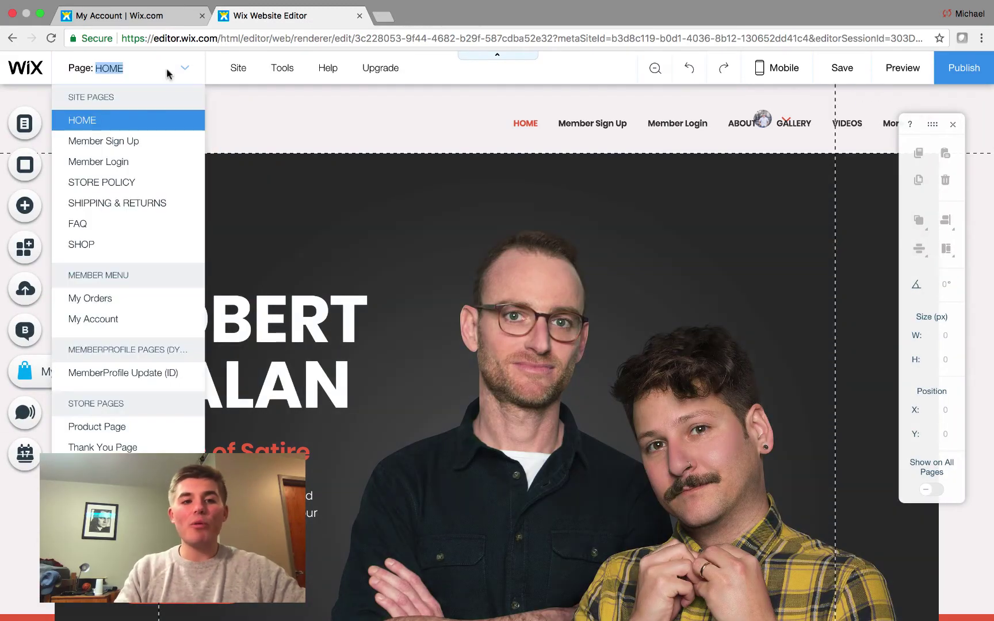
click(132, 142)
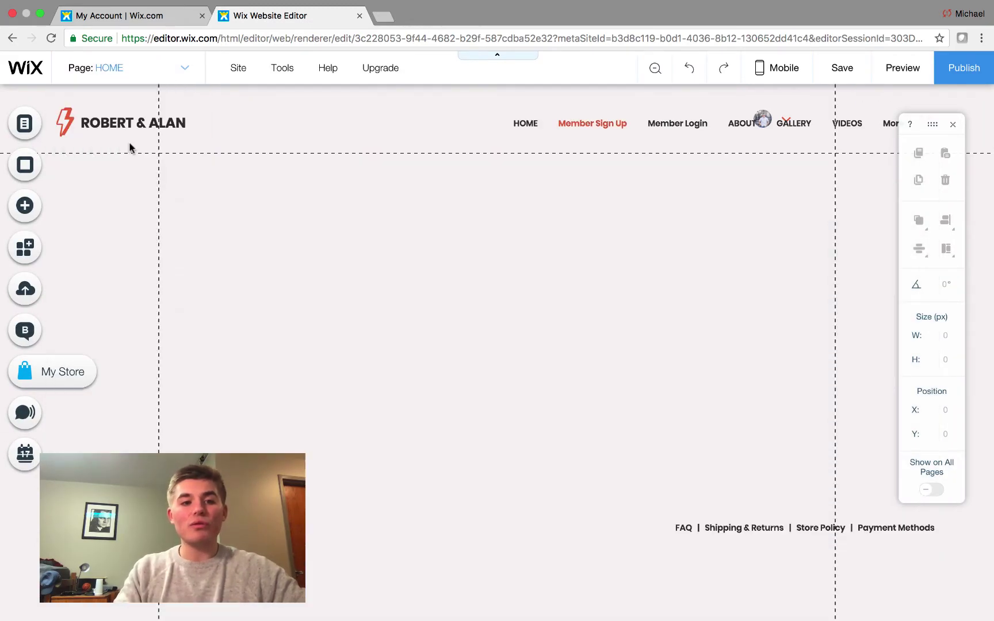
click(148, 67)
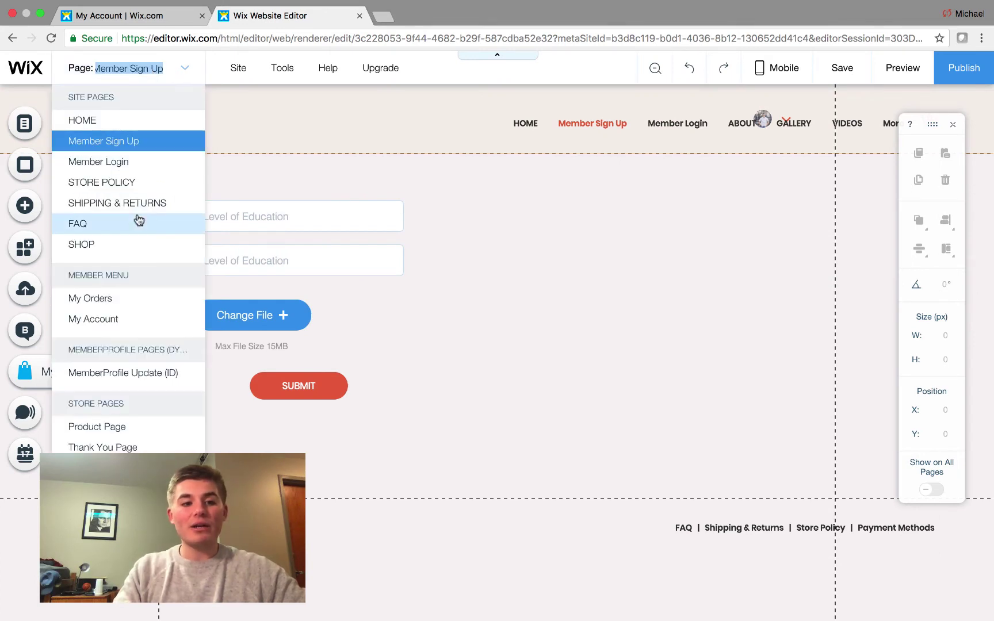
click(108, 295)
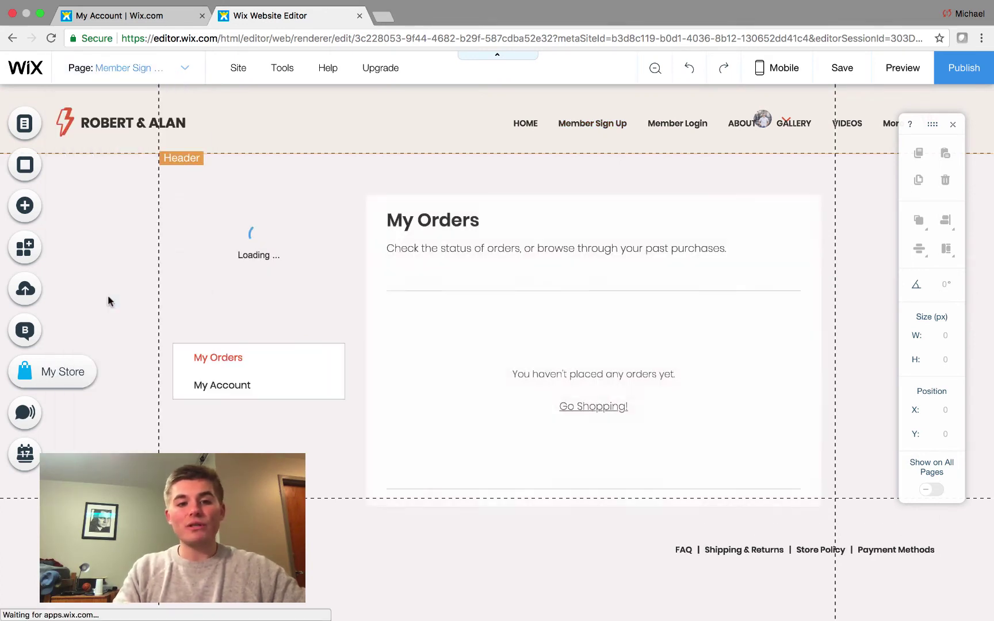
click(593, 419)
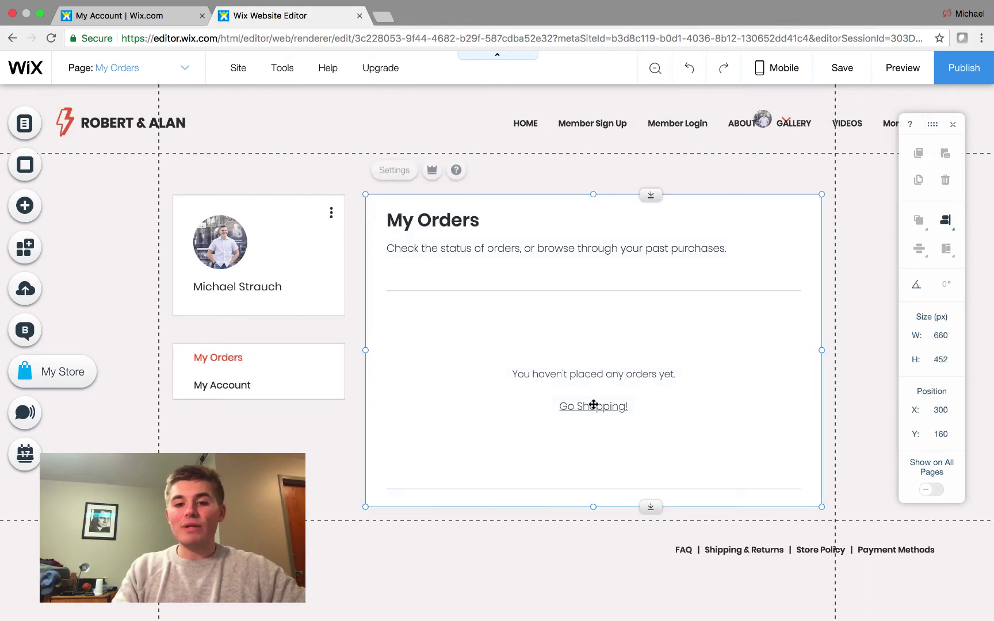
Open the My Orders widget's Customize design settings and switch to the With Orders view
click(394, 174)
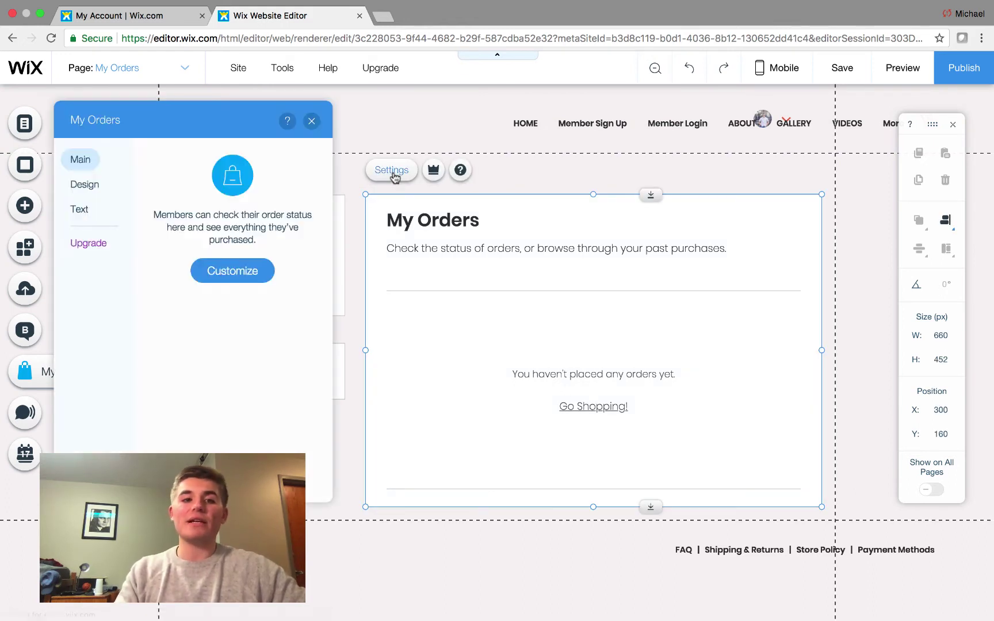
click(246, 271)
scroll(276, 285, down, 5)
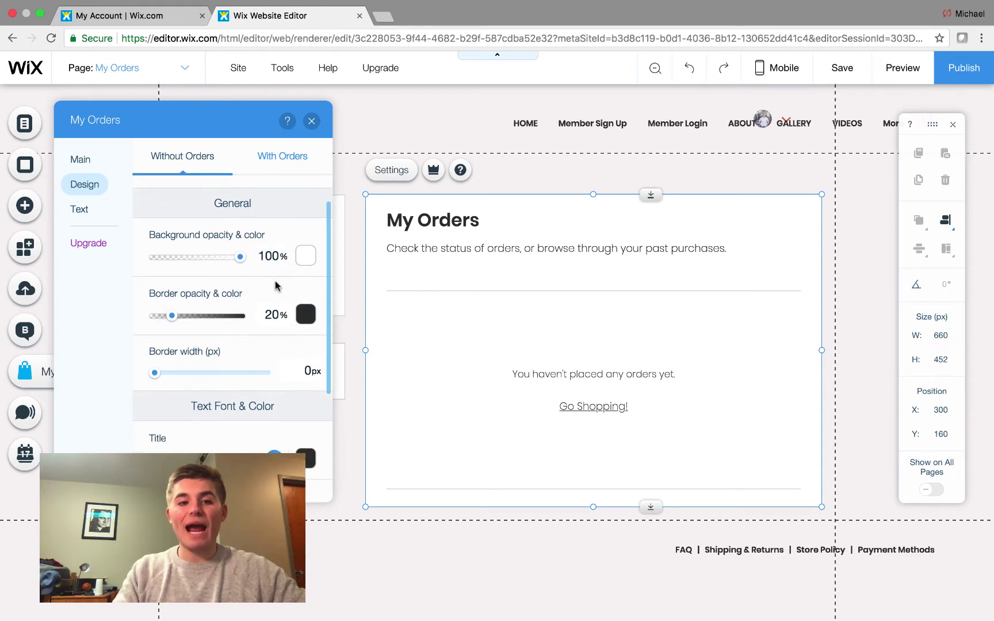
scroll(275, 284, down, 3)
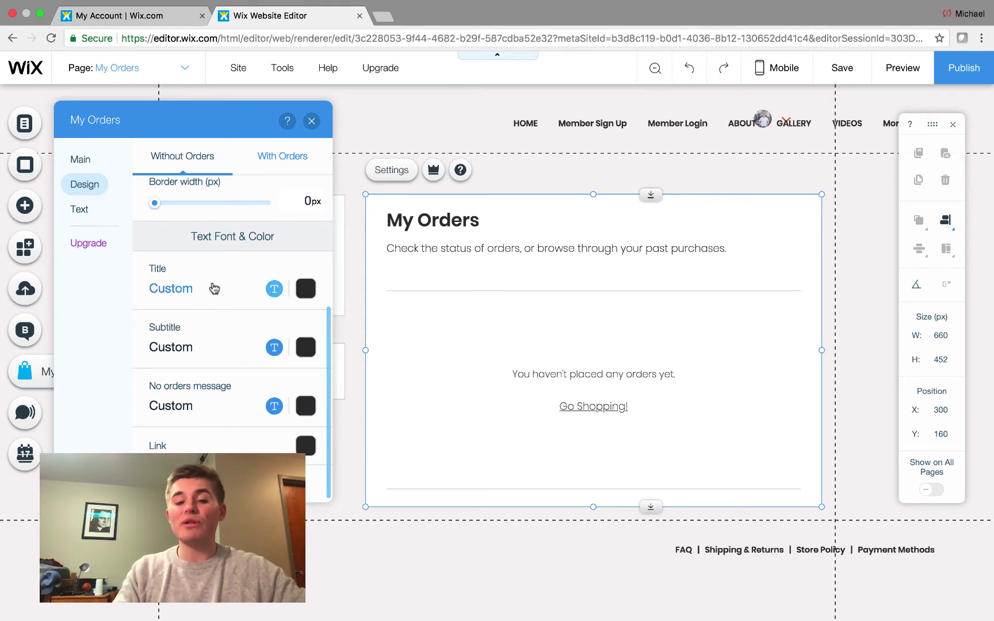
scroll(215, 281, up, 5)
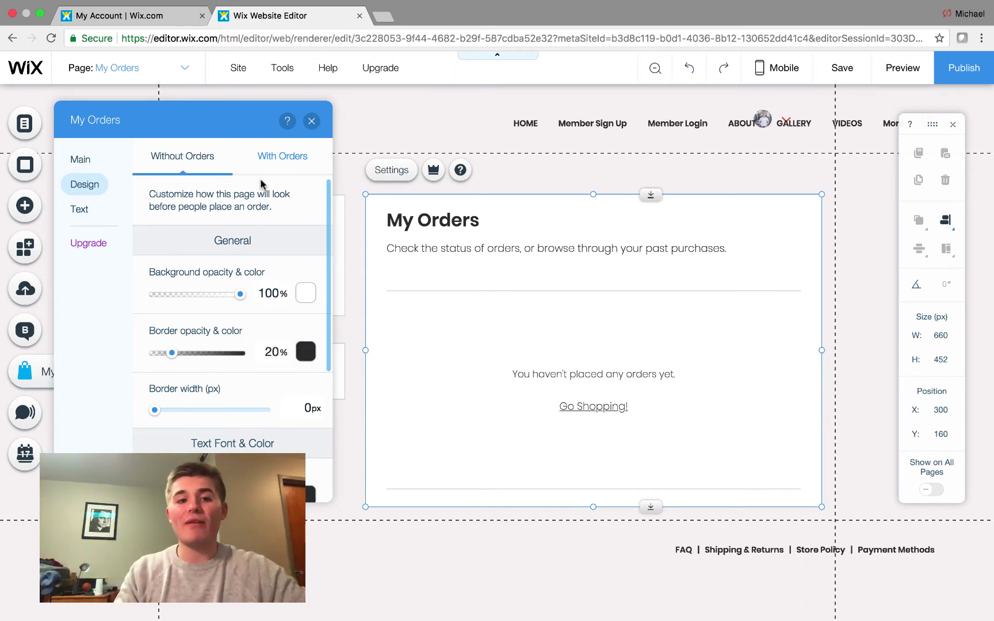
click(282, 156)
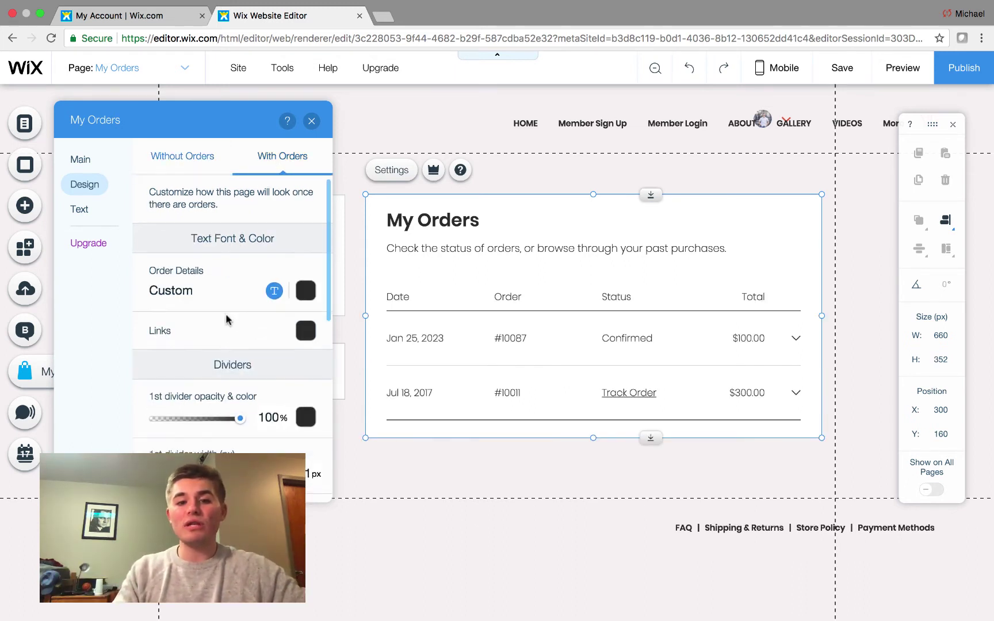
scroll(262, 344, down, 3)
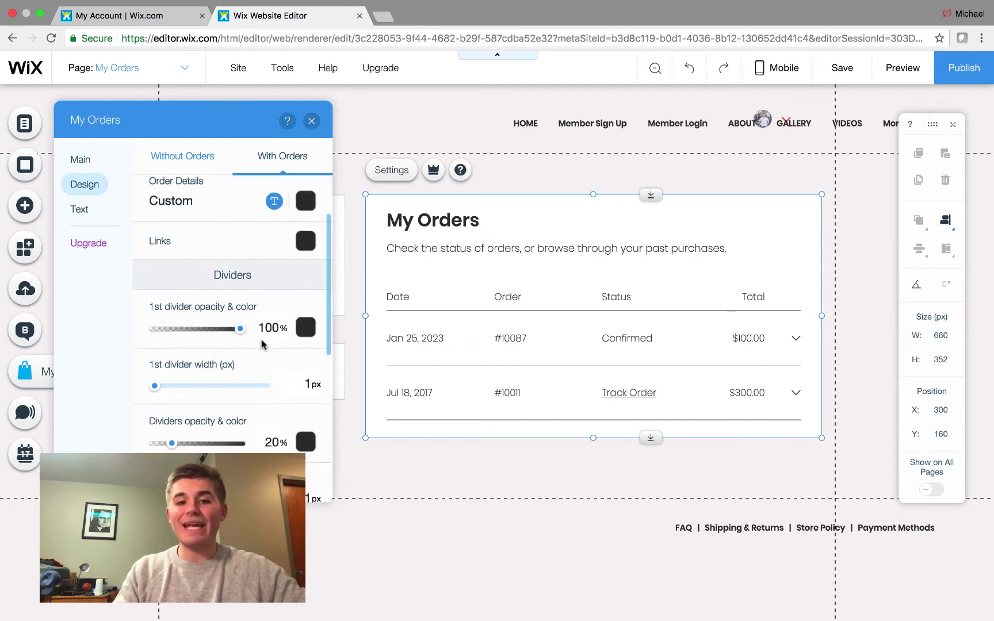
scroll(262, 344, down, 3)
scroll(231, 313, down, 4)
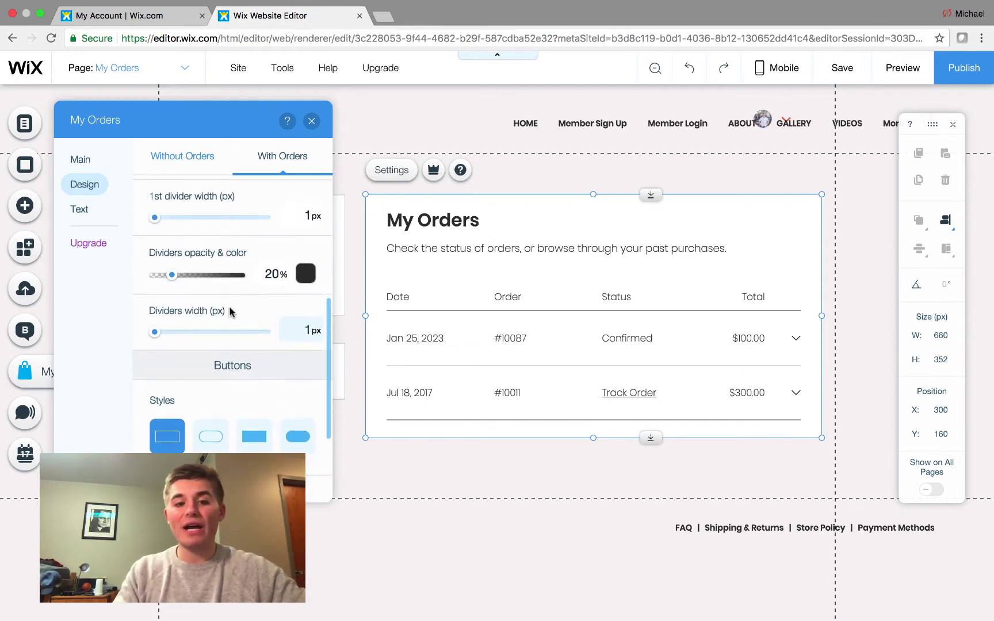
scroll(230, 312, down, 3)
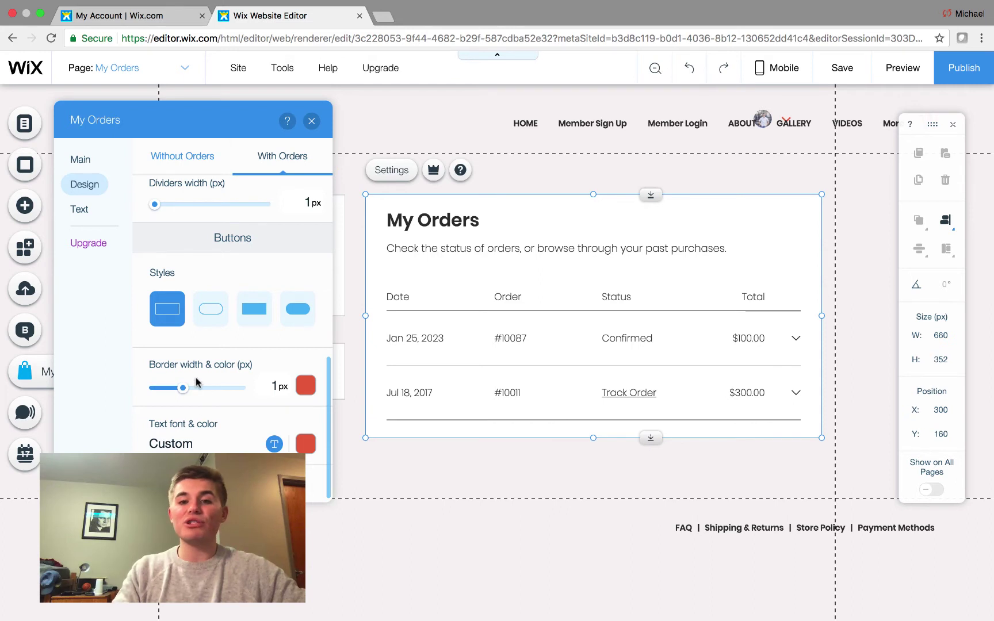
scroll(196, 381, up, 5)
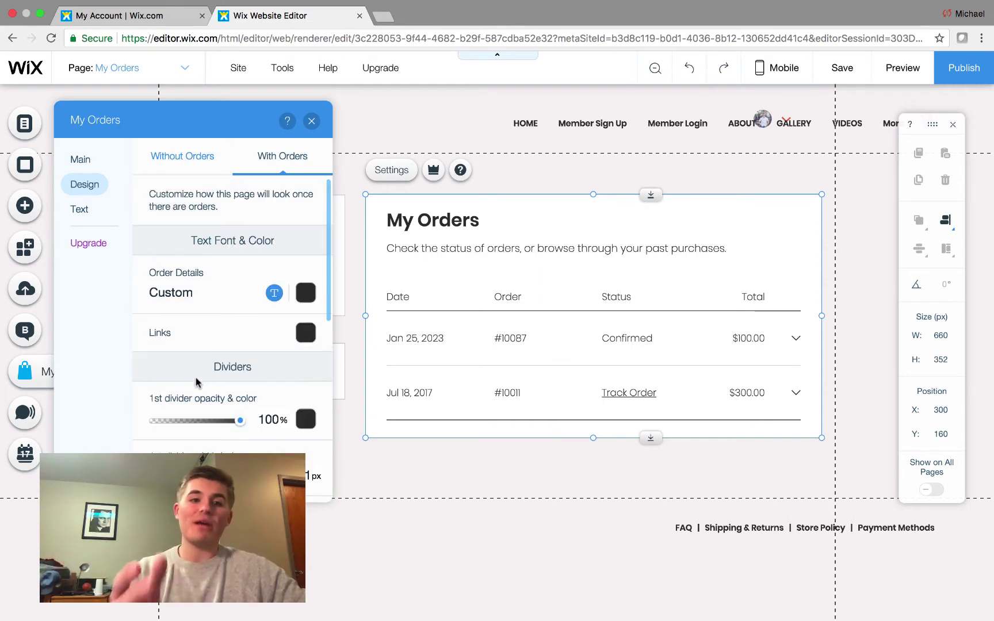
In the Text tab, check that the Go Shopping! link points to HOME, then close the settings unchanged
click(80, 212)
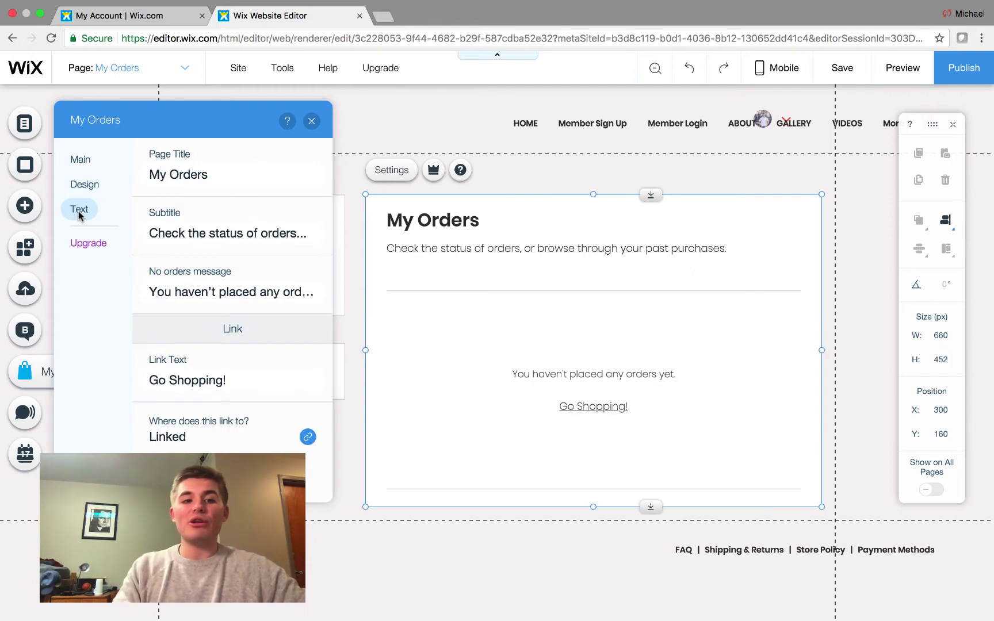
click(183, 438)
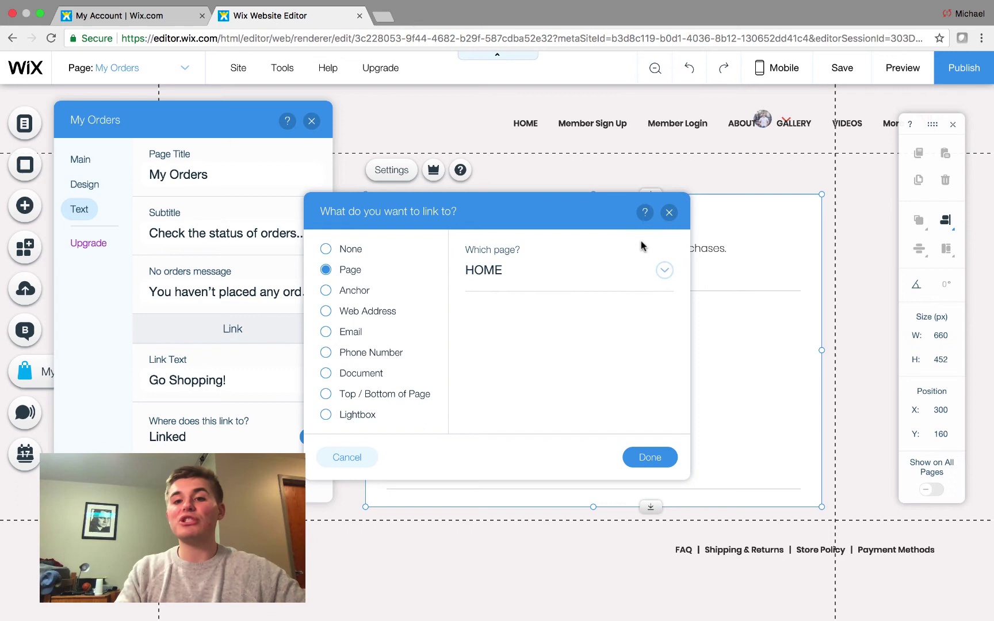
click(671, 218)
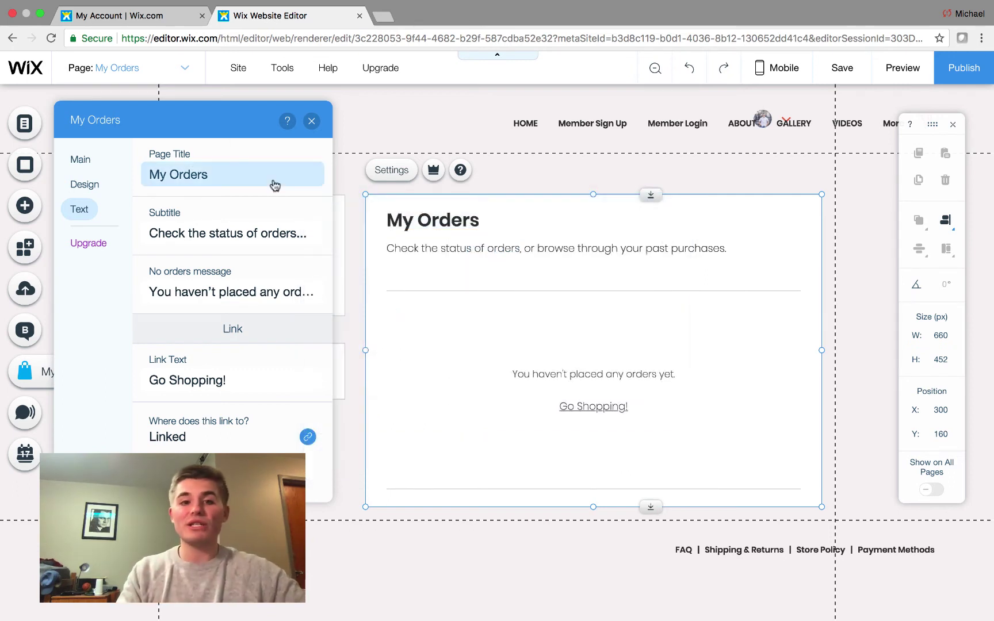
click(310, 132)
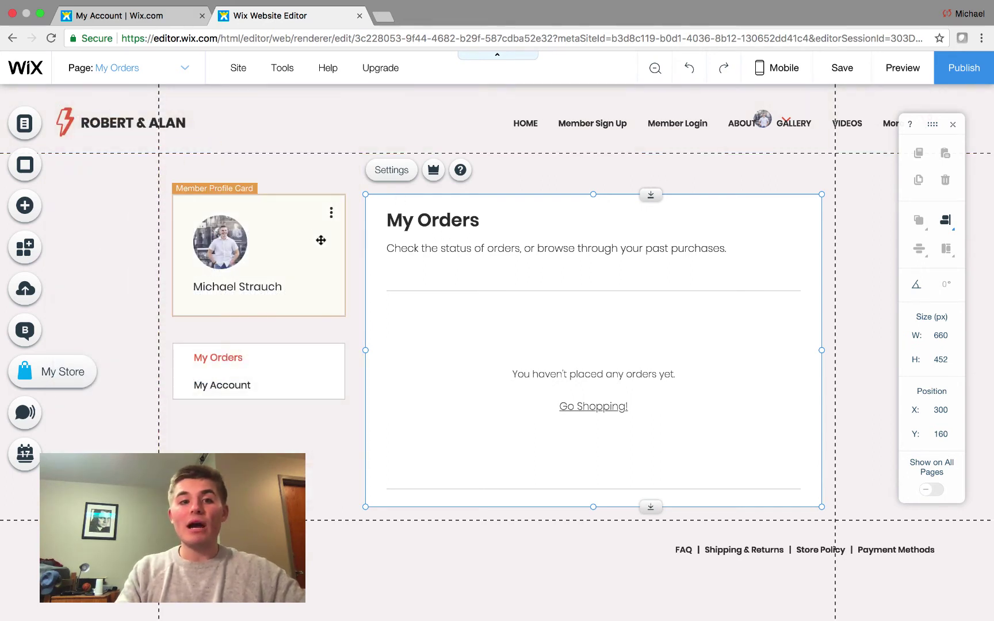
On the My Account page, turn on the Address form fields in the Member Account Info settings
click(175, 81)
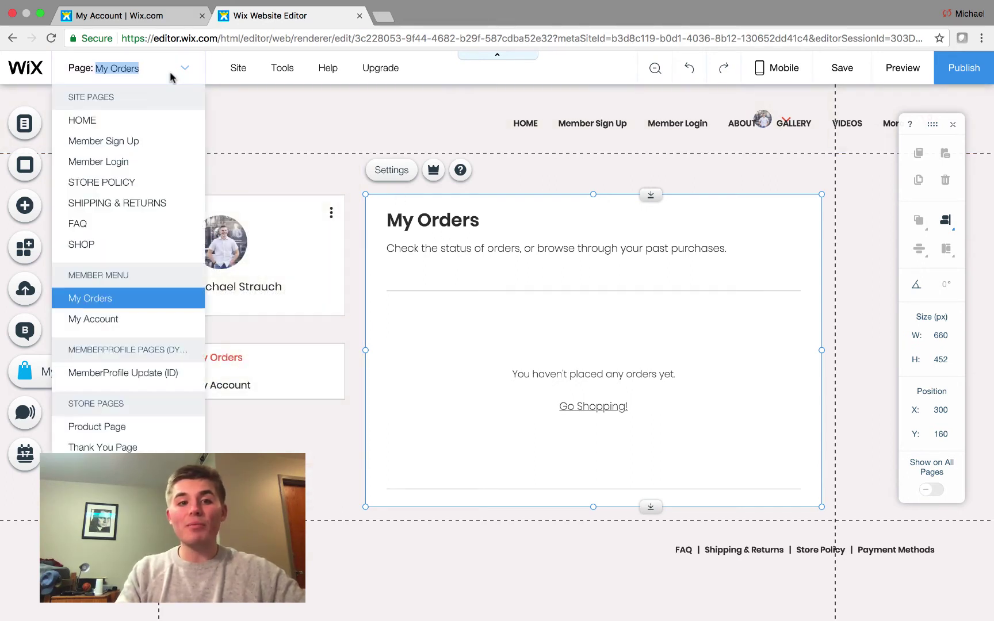
click(118, 324)
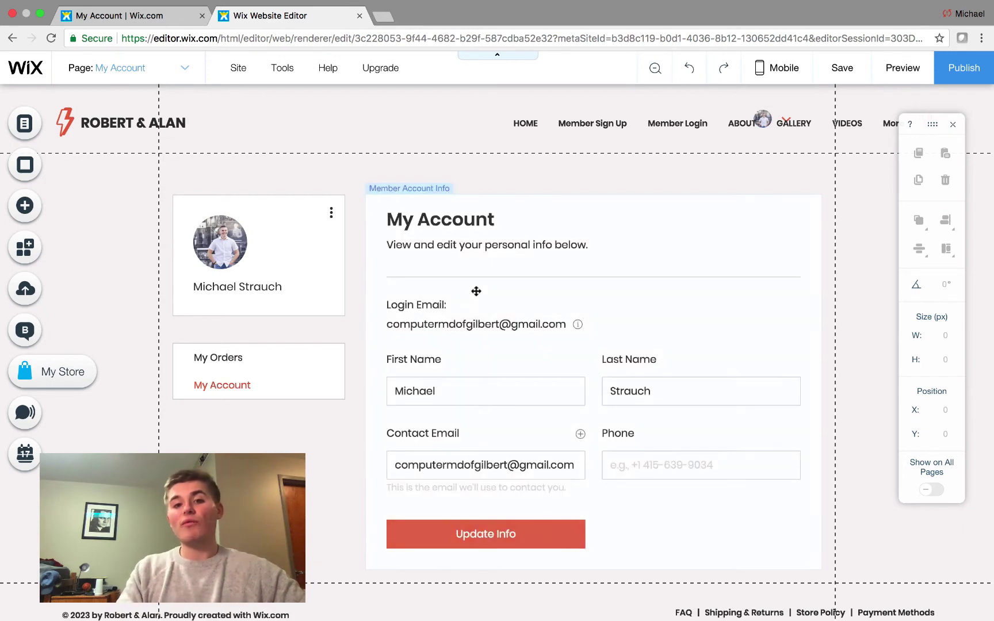
click(535, 267)
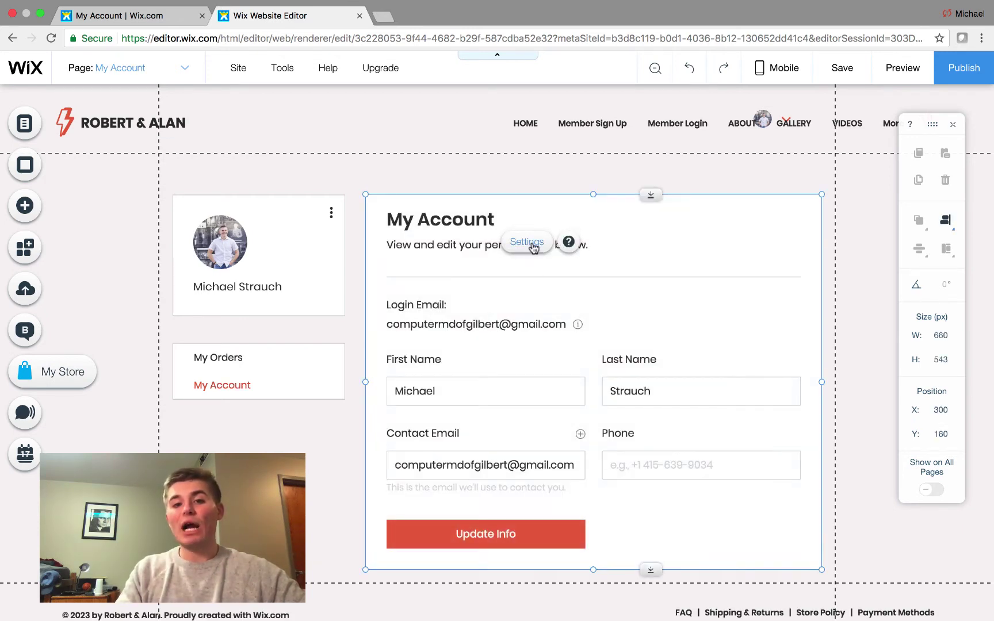
click(527, 242)
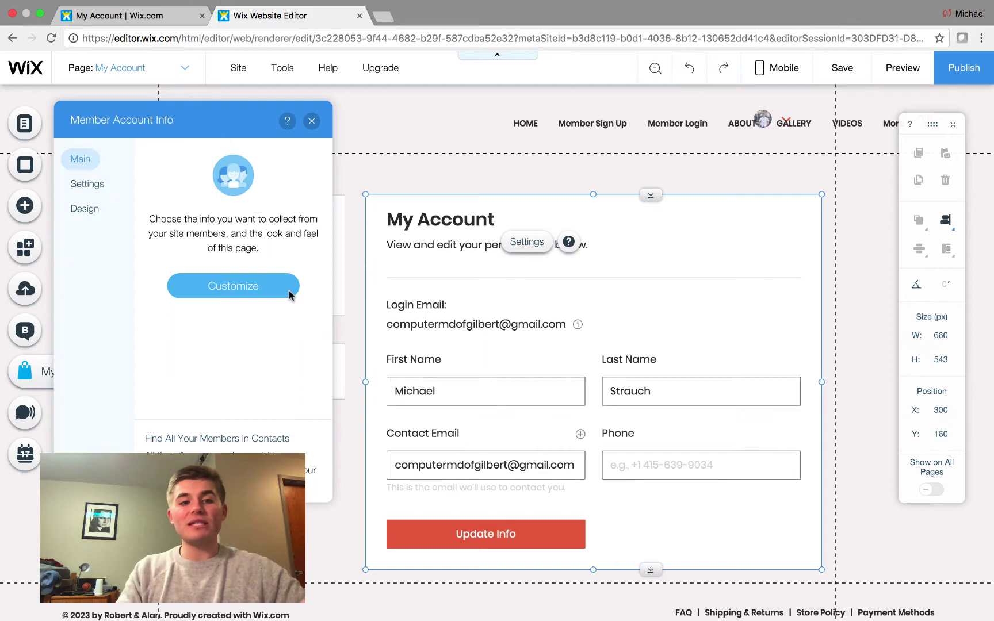
click(224, 299)
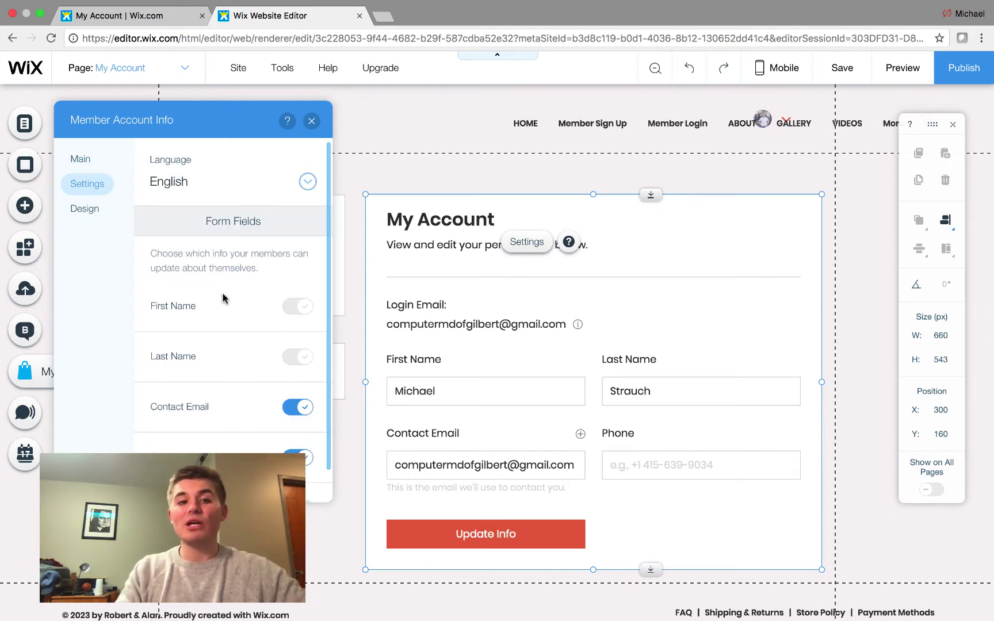
scroll(224, 299, down, 1)
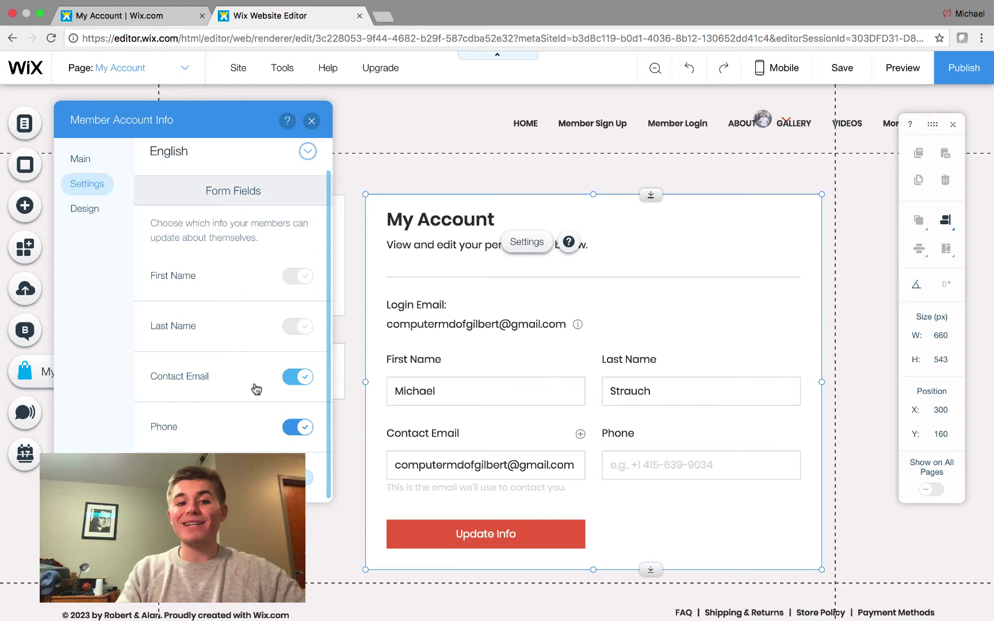
click(307, 477)
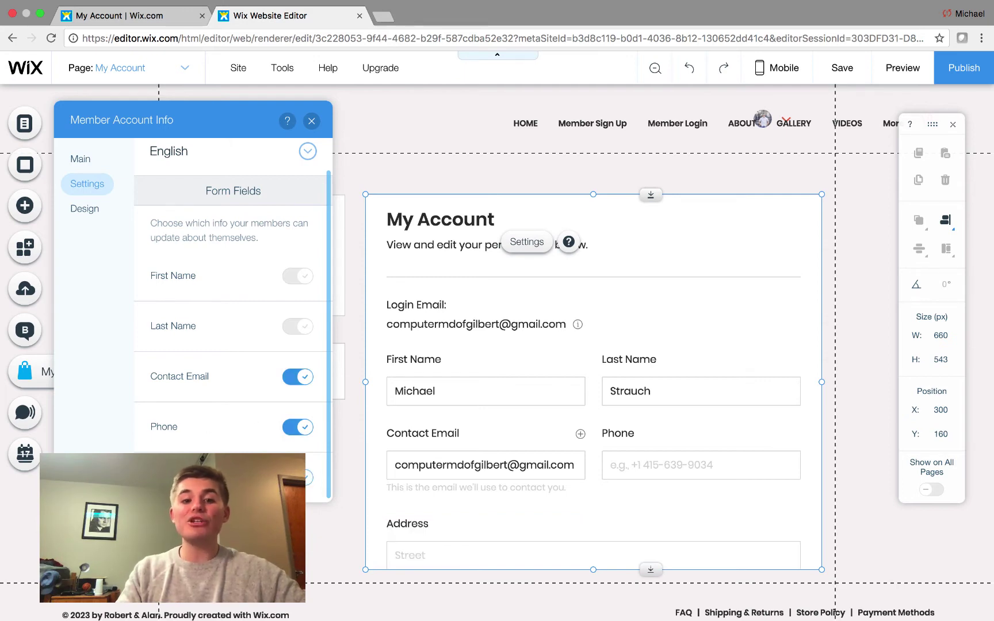
scroll(515, 506, down, 3)
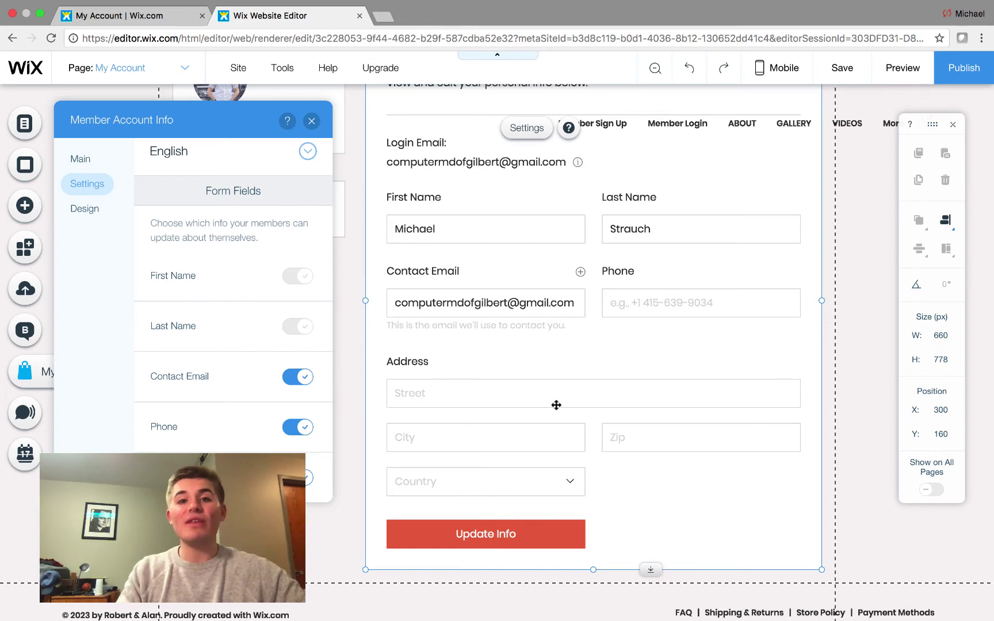
In preview, fill in the account form's street, city and zip code fields
click(902, 69)
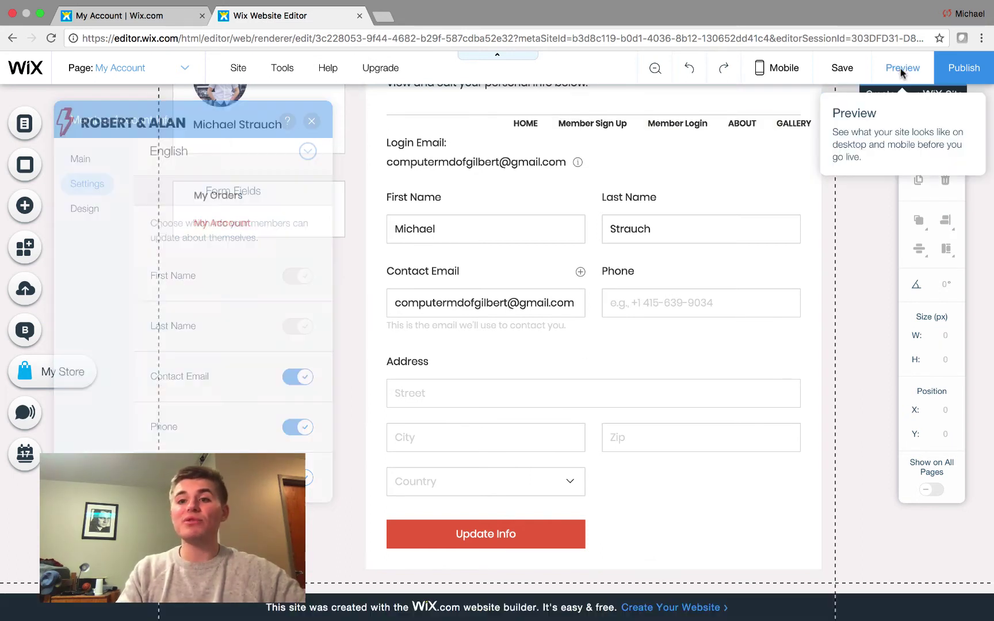
click(486, 393)
text(1)
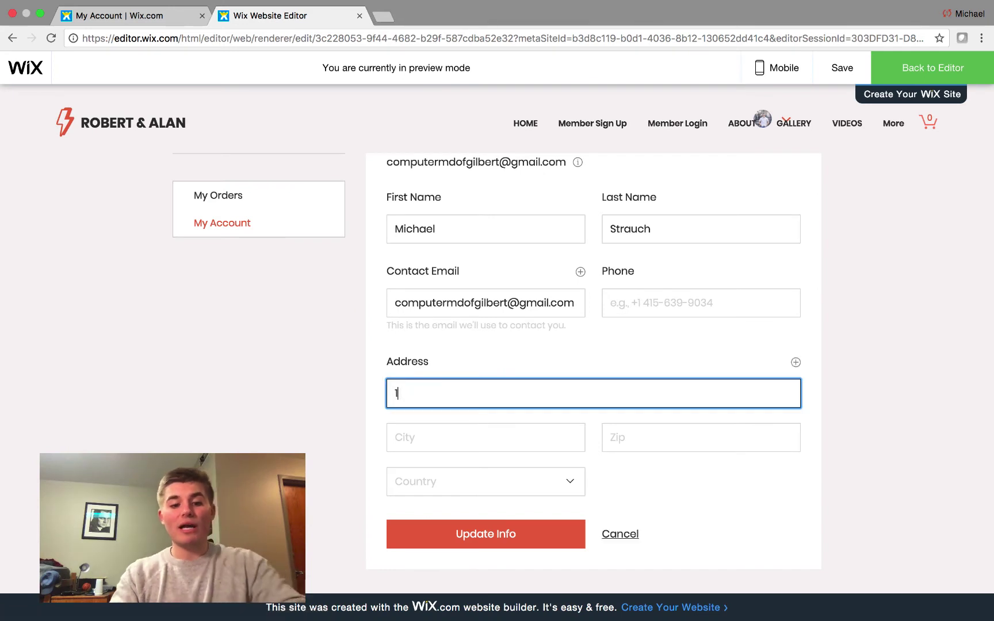
text(23 Somehwere Ln)
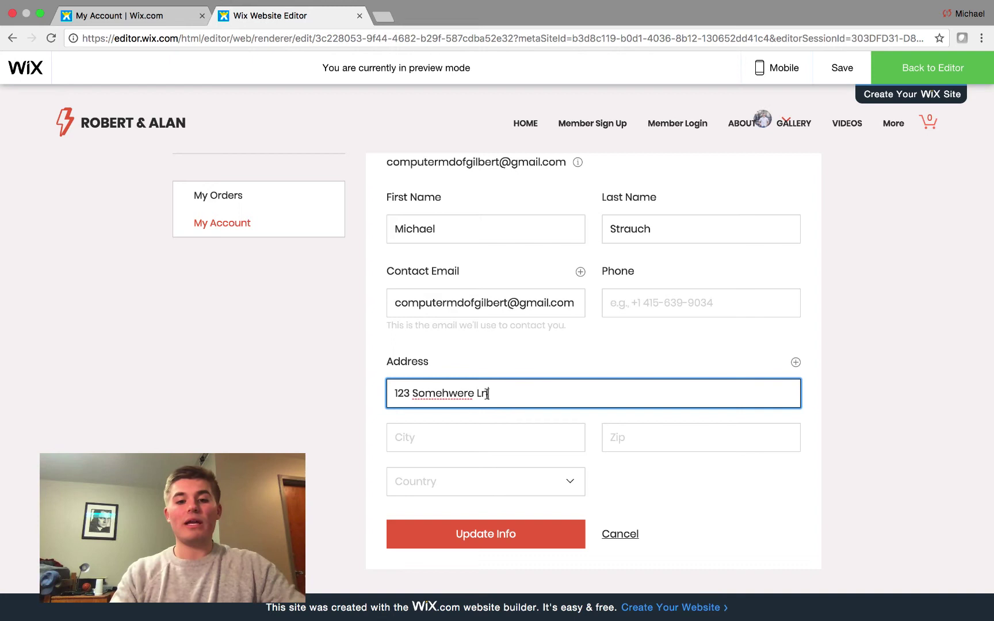
click(469, 432)
text(Sa)
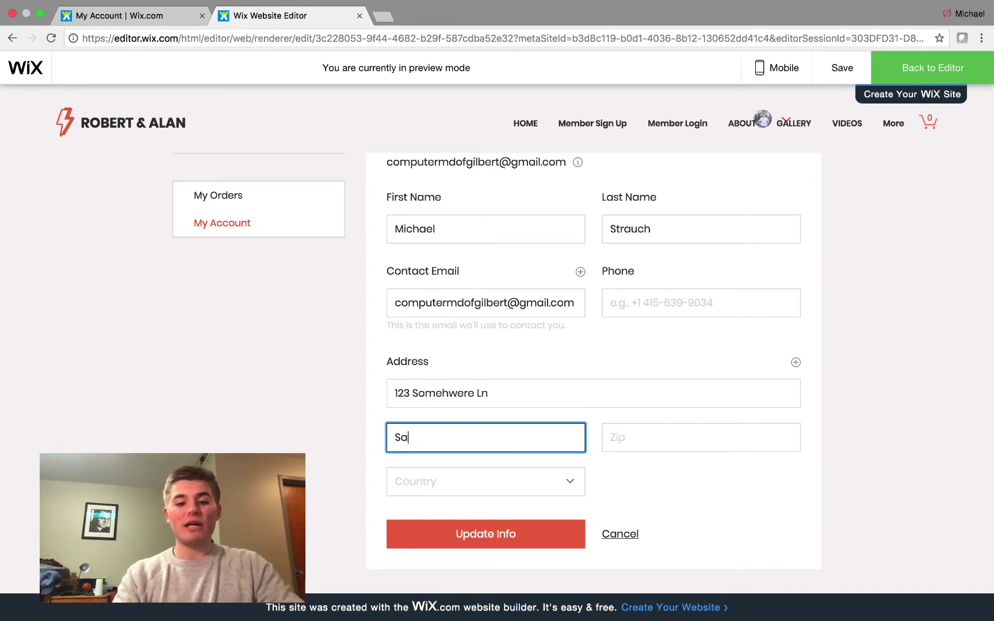
text(int Charles)
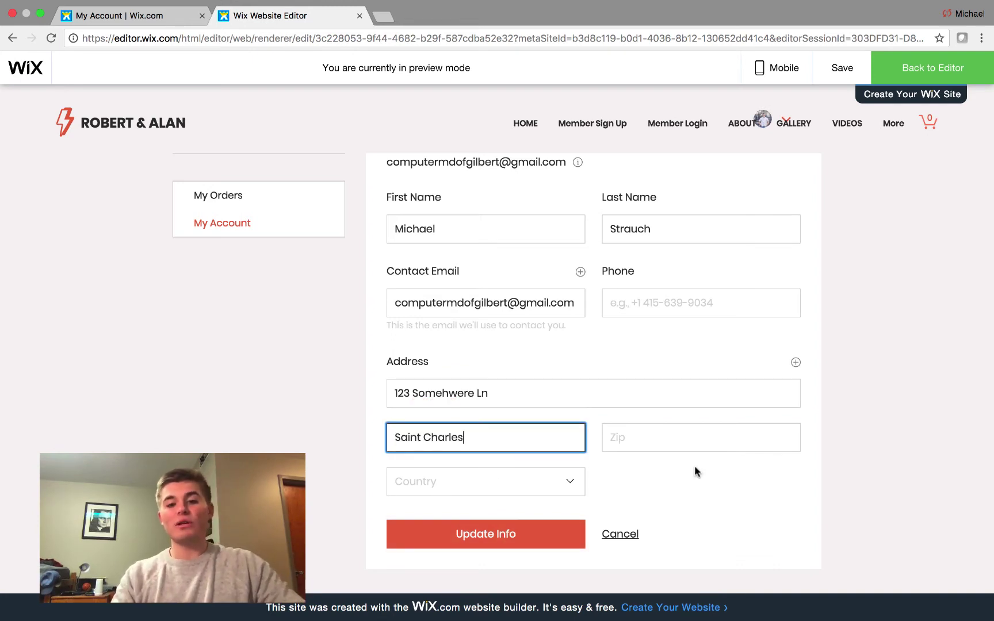
click(638, 437)
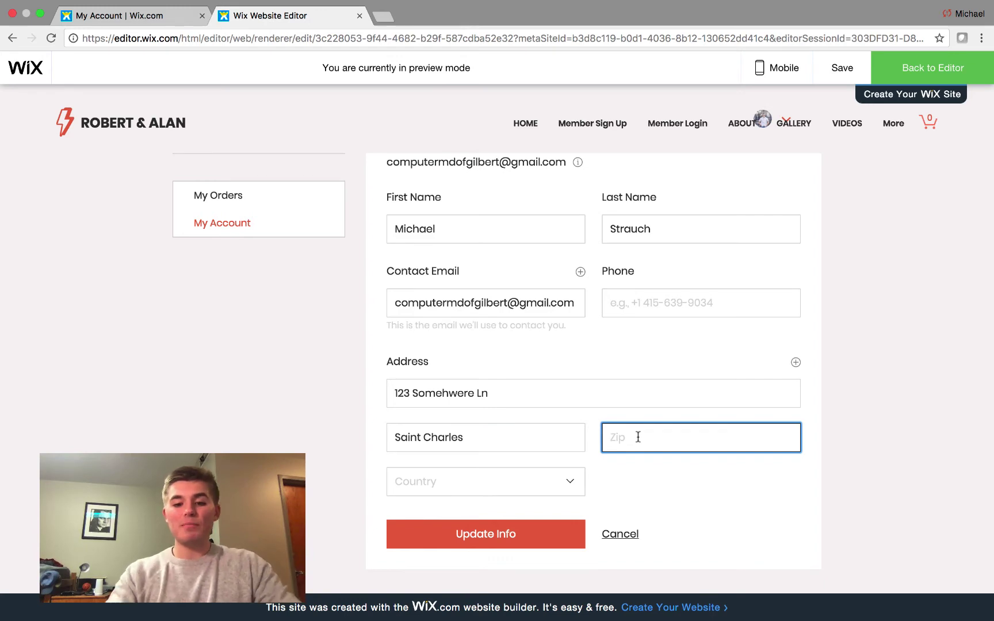
text(63301)
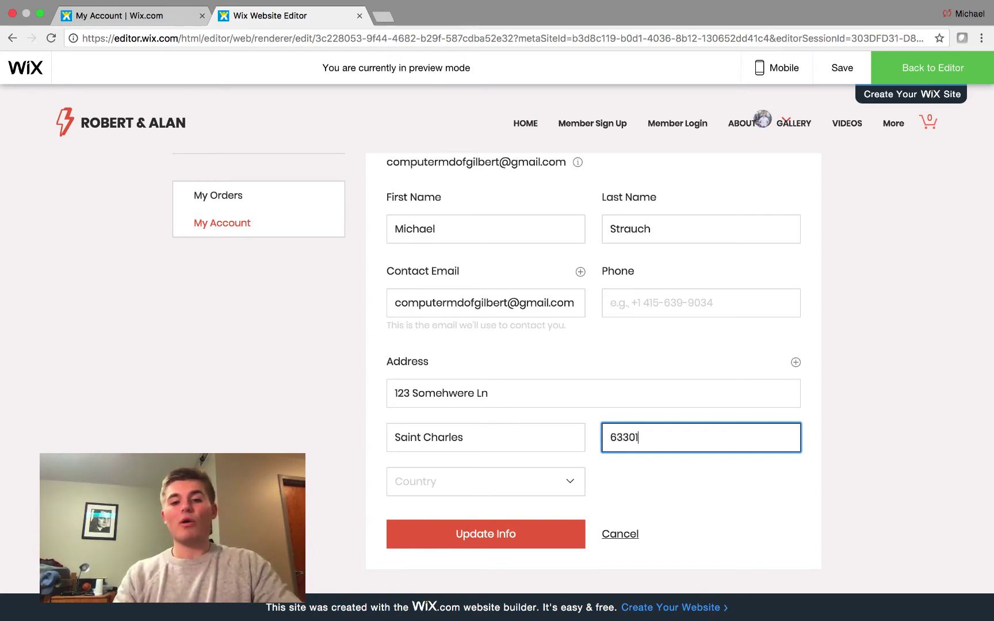
Choose United States as the country and save the details with Update Info
click(490, 481)
scroll(466, 512, down, 15)
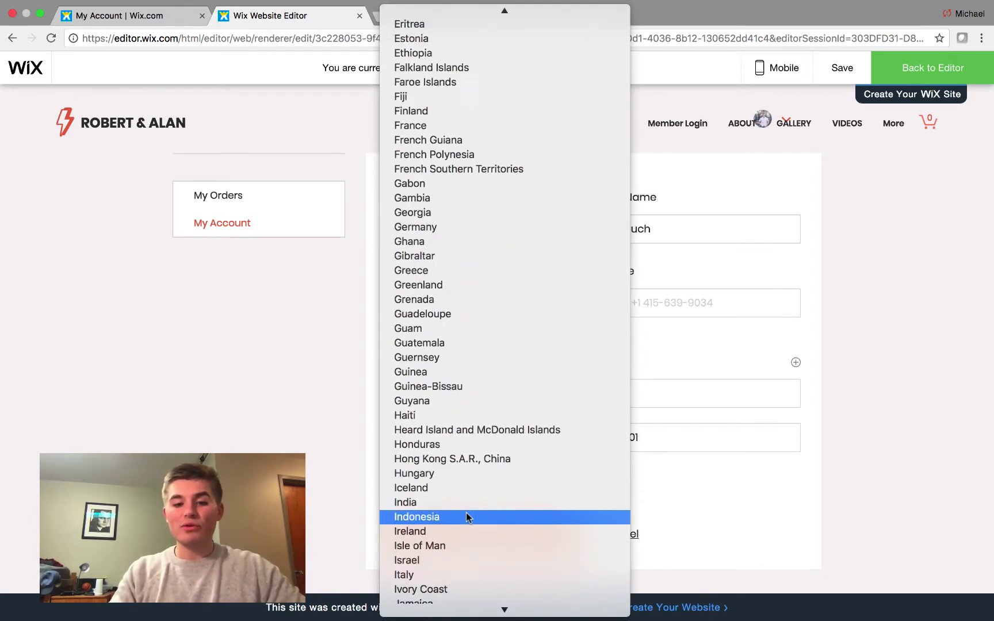
scroll(492, 451, down, 15)
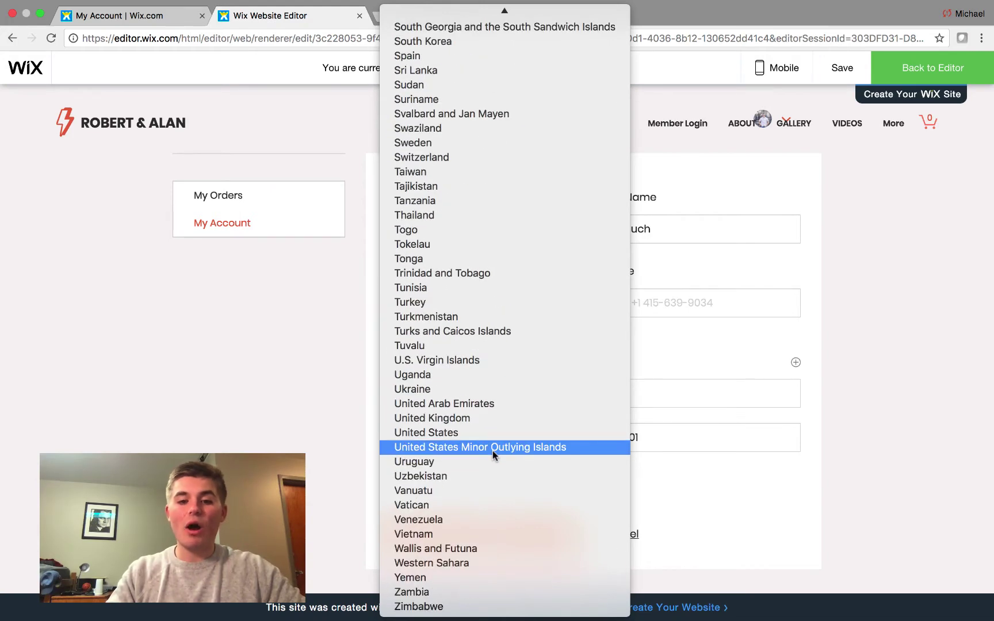
click(465, 440)
click(504, 534)
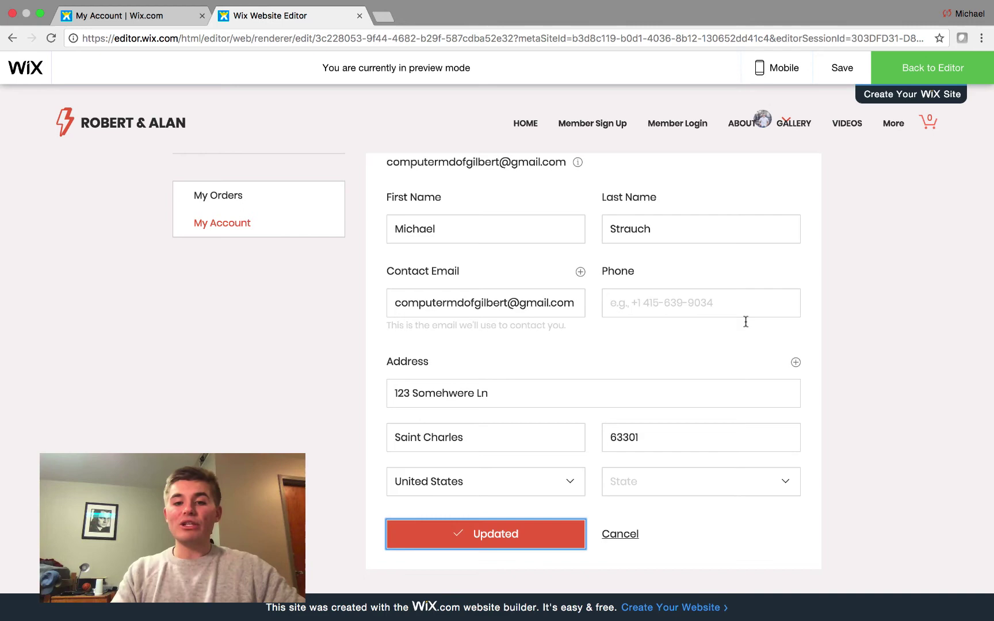
scroll(757, 302, up, 5)
Return from preview to the editor and look over the My Account page's saved address details
click(932, 68)
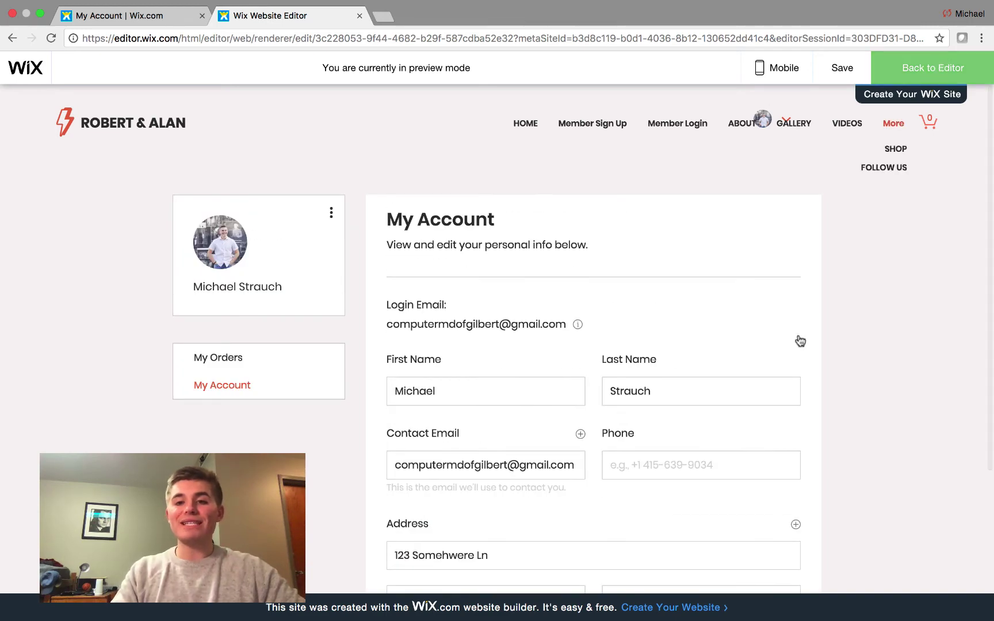
scroll(805, 462, down, 4)
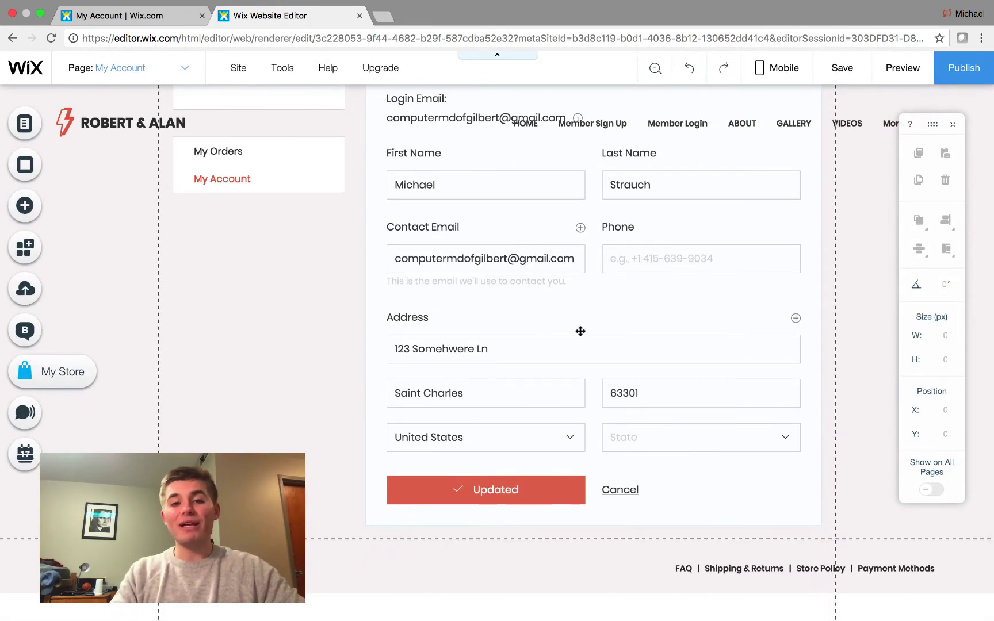
scroll(582, 333, up, 3)
scroll(580, 334, up, 2)
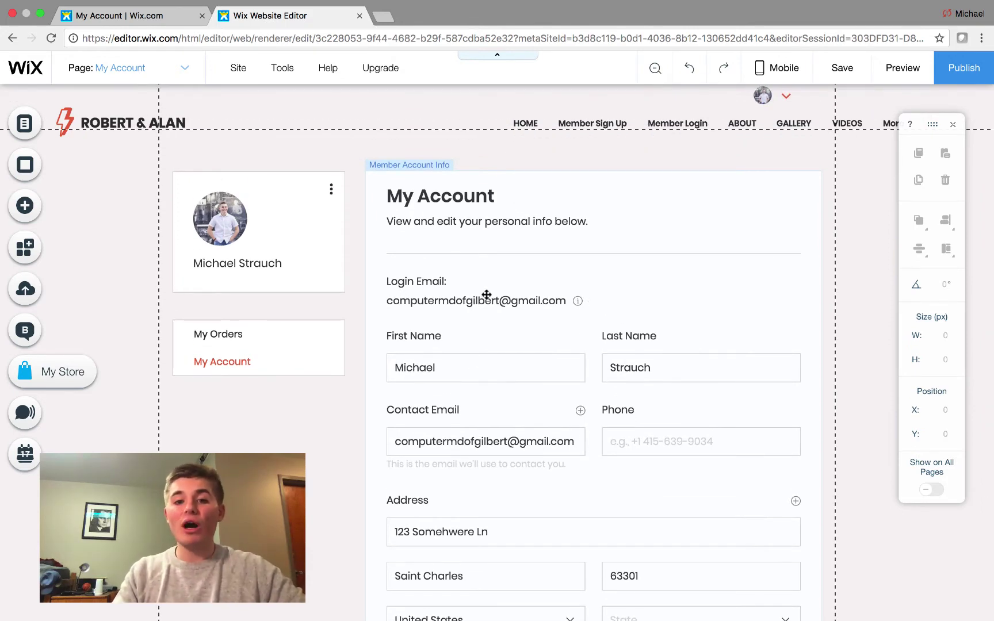
scroll(497, 340, down, 2)
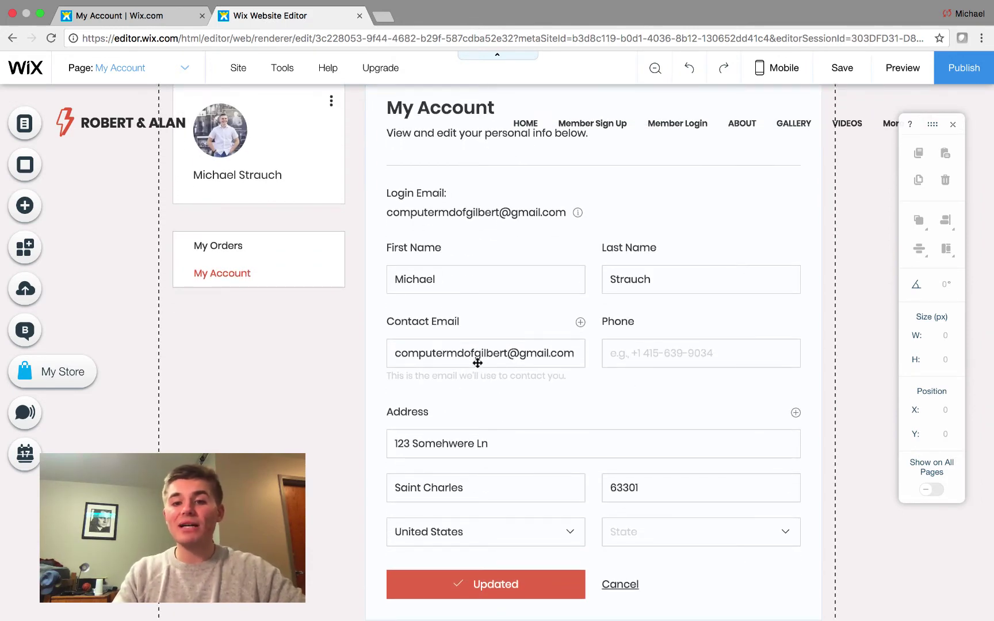
scroll(568, 396, down, 2)
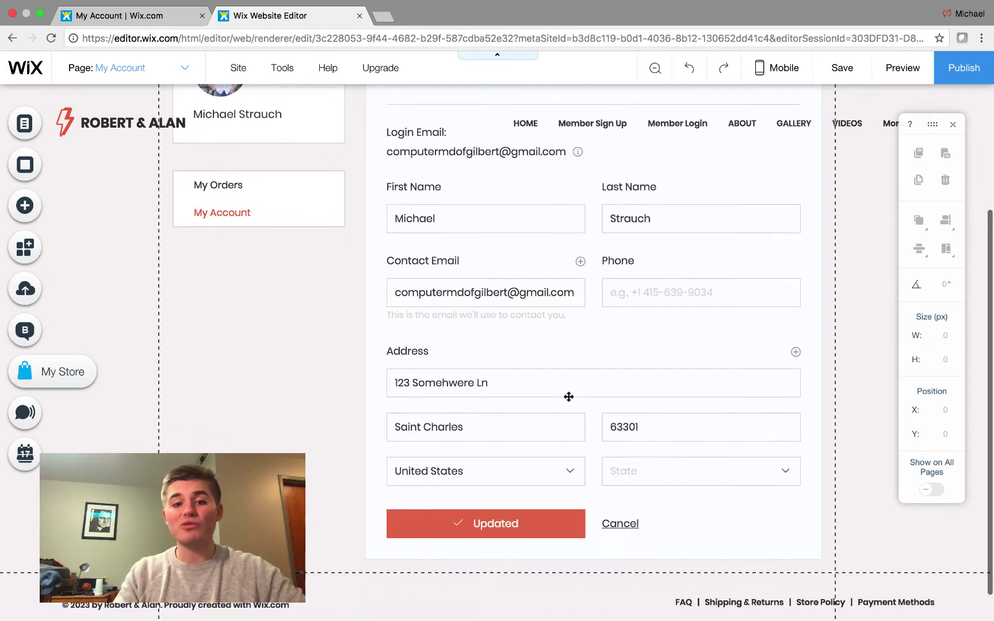
scroll(519, 312, up, 3)
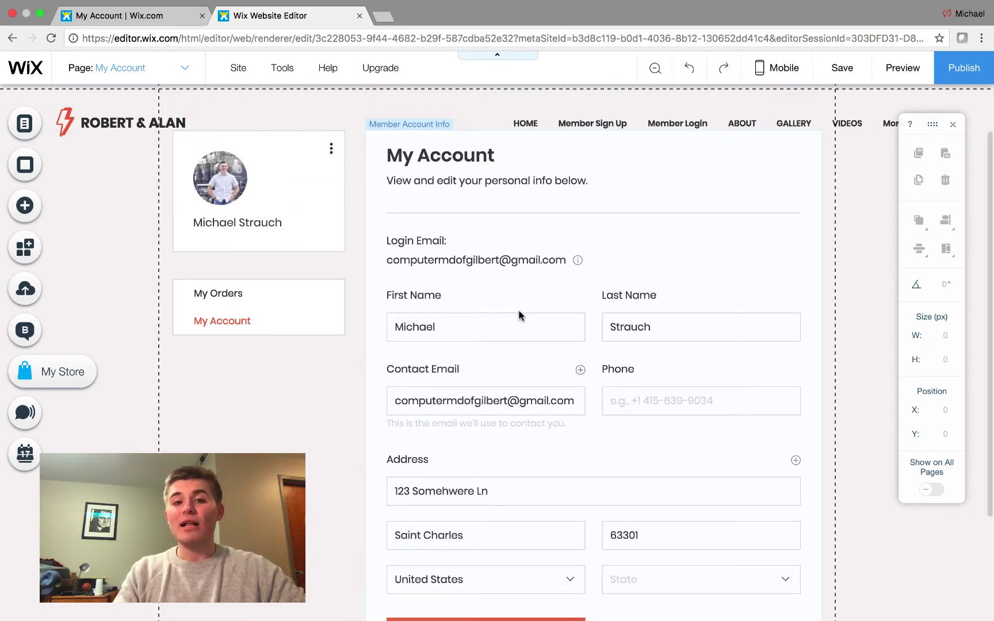
scroll(520, 311, up, 1)
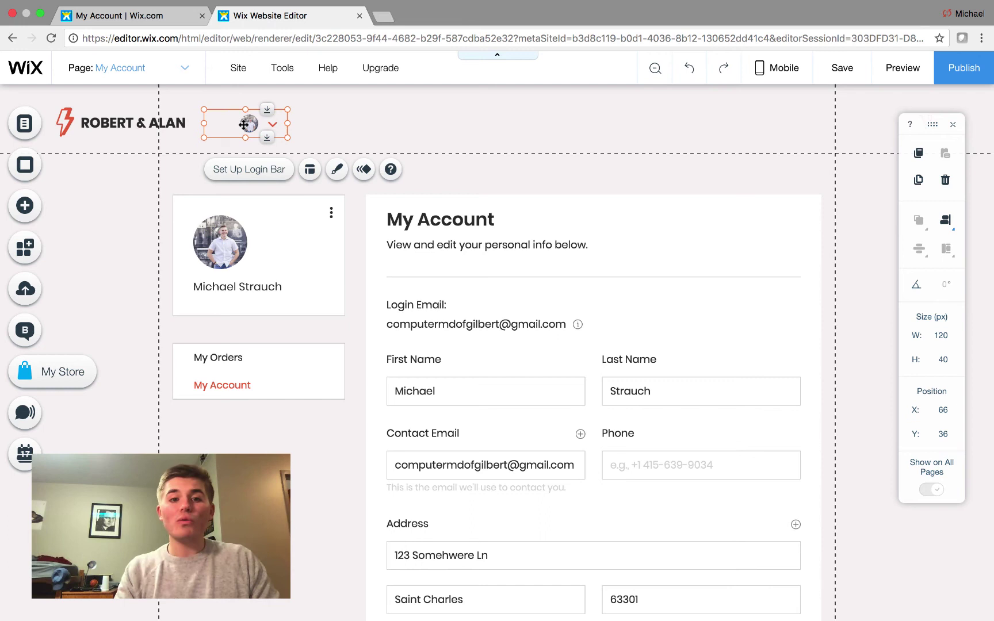
Compare the login bar display options and settle on 'Profile pic & member's name'
click(244, 174)
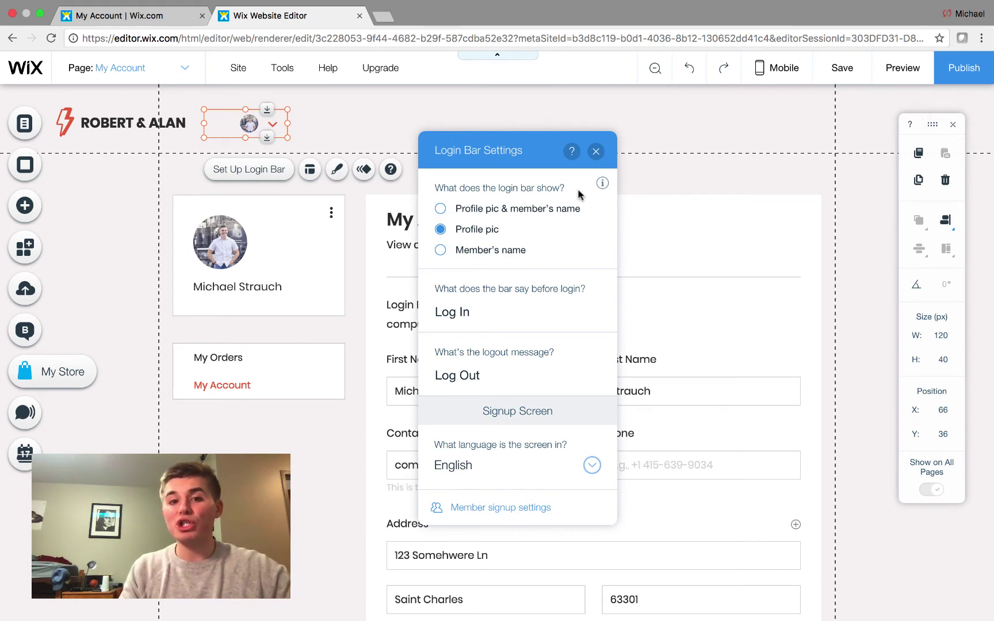
click(442, 209)
click(440, 230)
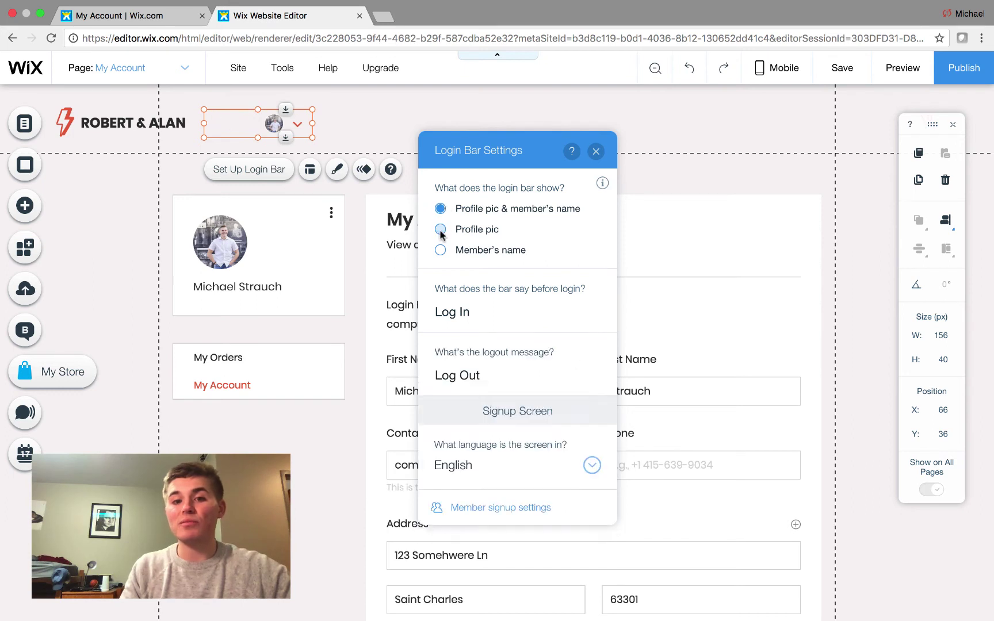
click(441, 250)
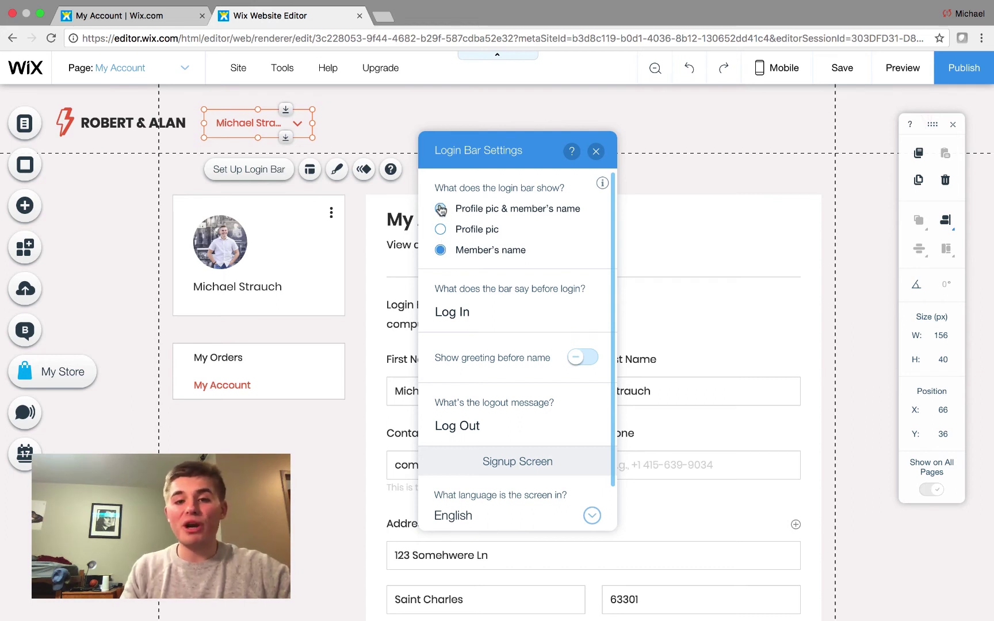
click(441, 209)
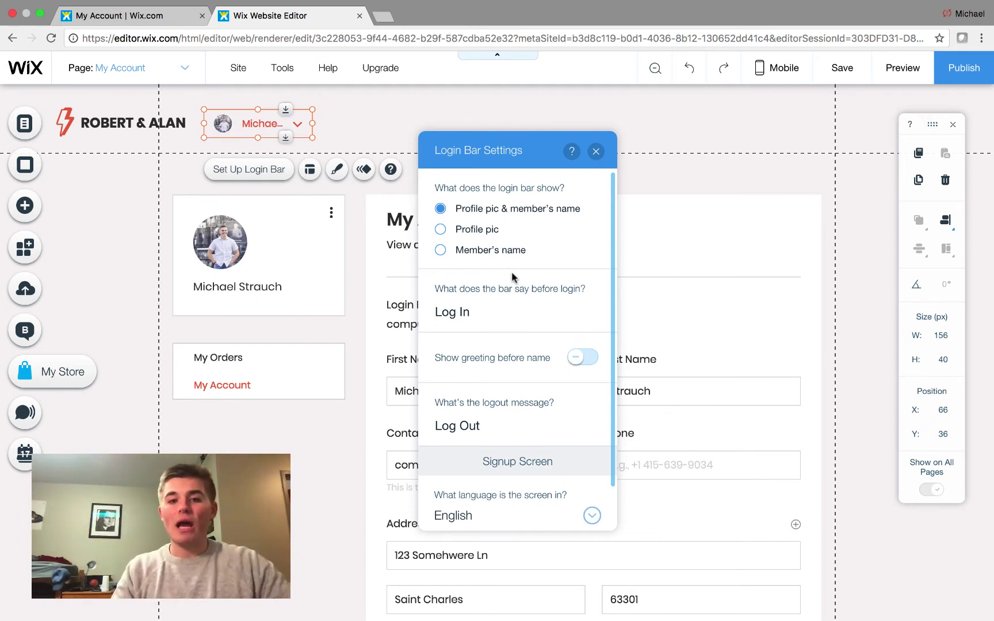
In preview, use the login bar menu to visit My Orders, then My Account, then exit preview
click(923, 74)
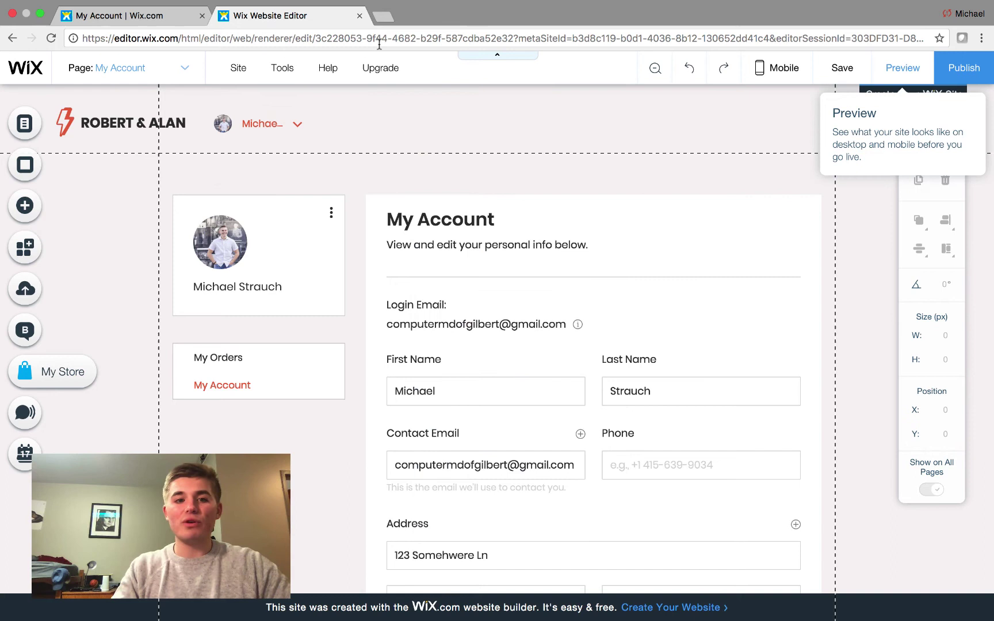
click(299, 125)
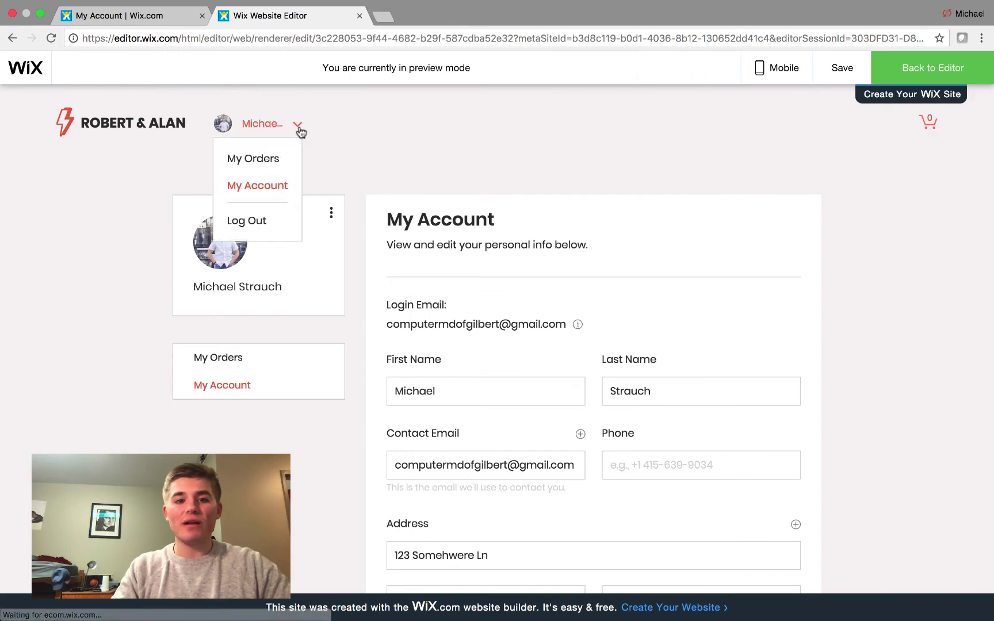
click(263, 164)
click(296, 130)
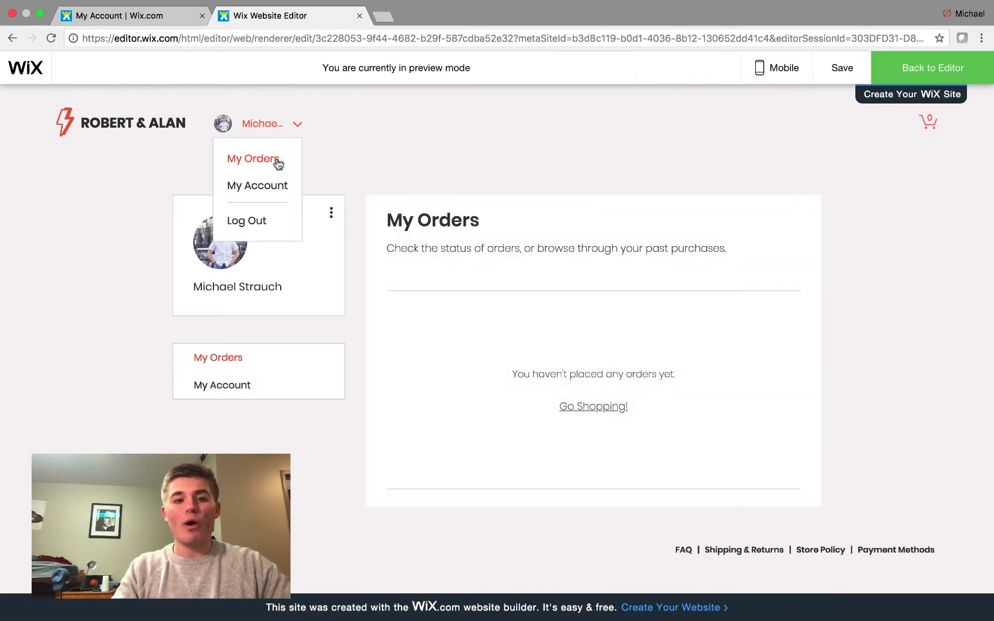
click(267, 192)
click(280, 127)
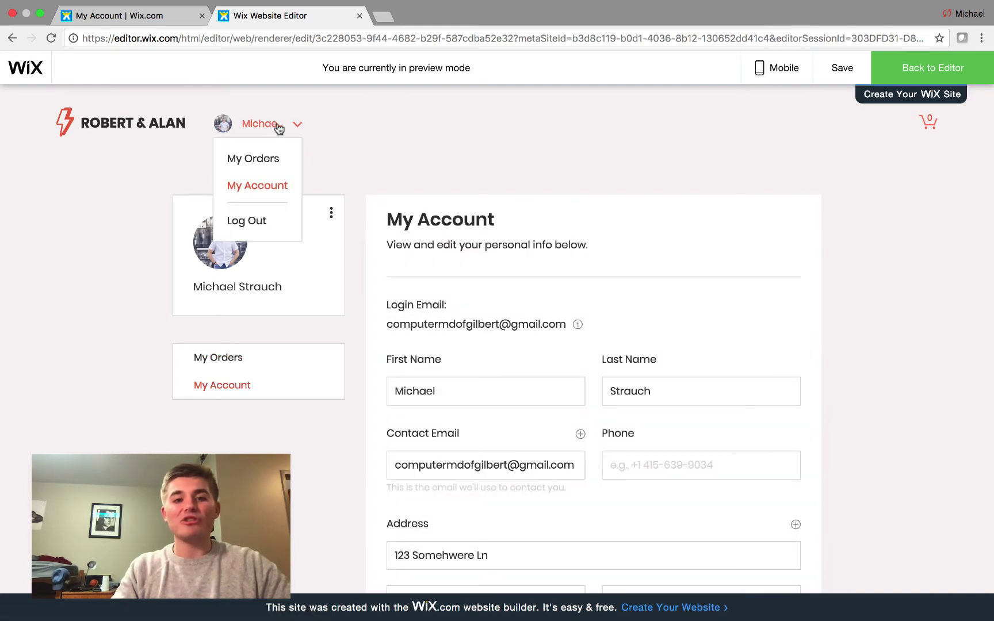
click(930, 68)
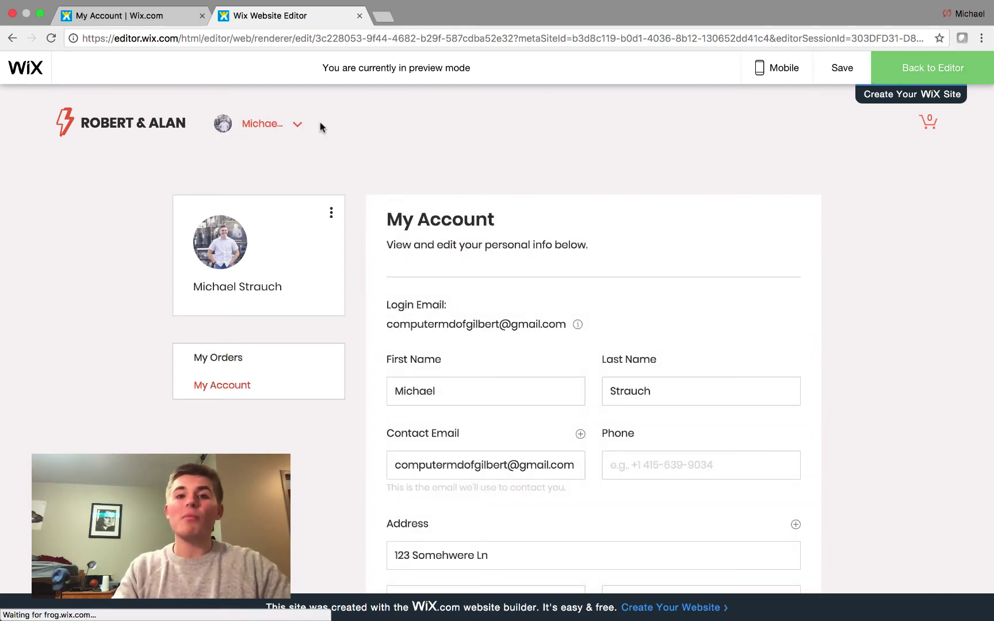
Open Member signup settings from the login bar and review its Social and Policies tabs
click(264, 122)
click(255, 172)
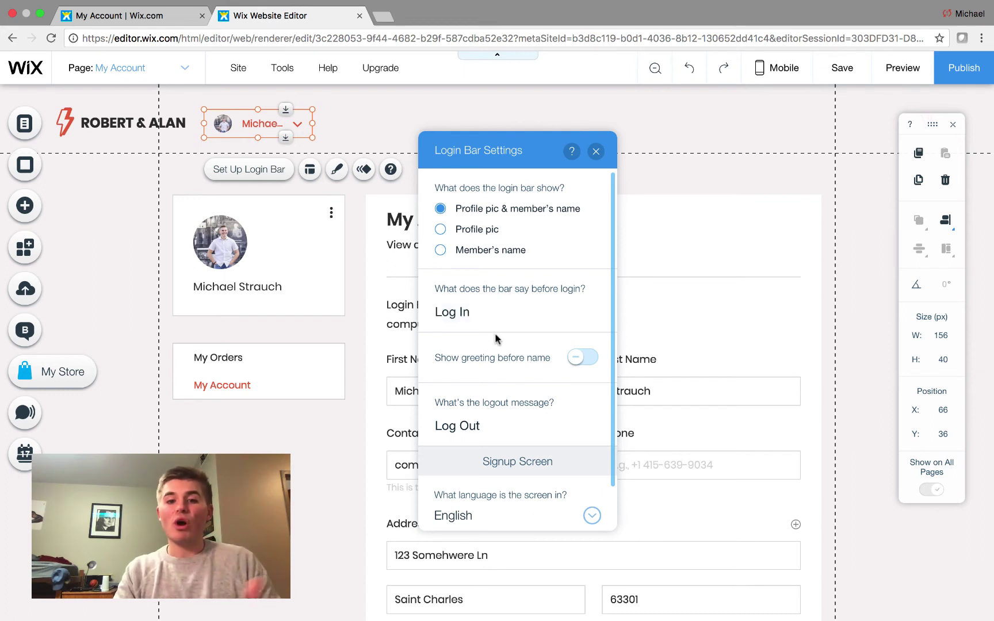
scroll(495, 334, down, 2)
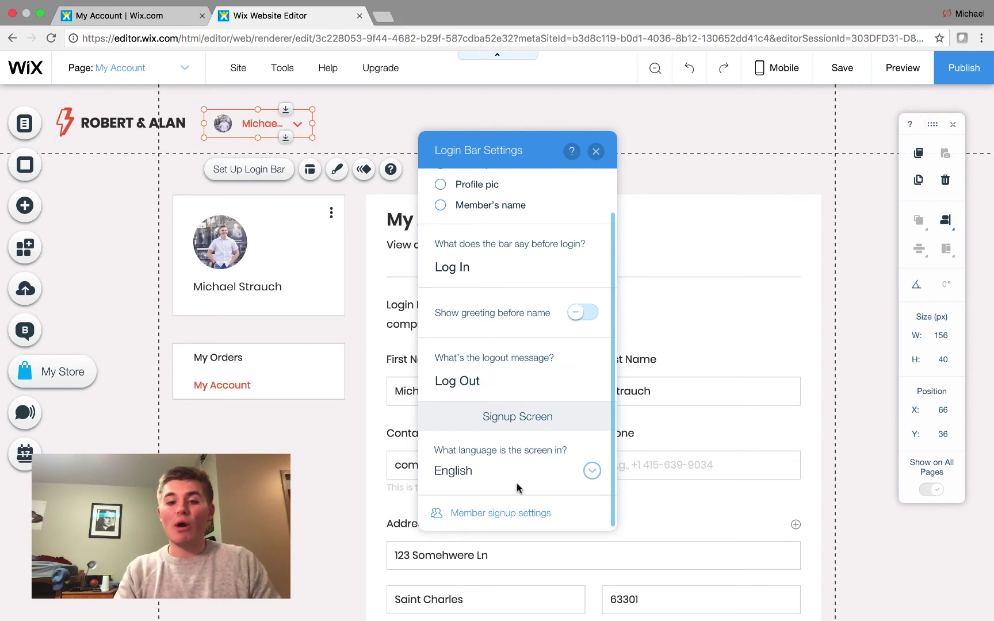
click(501, 514)
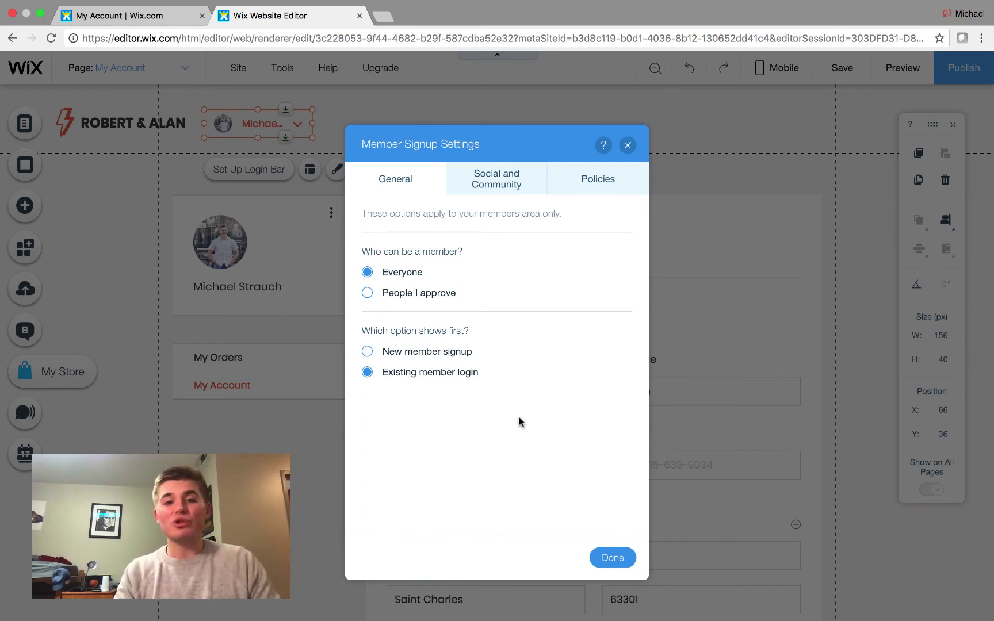
click(512, 191)
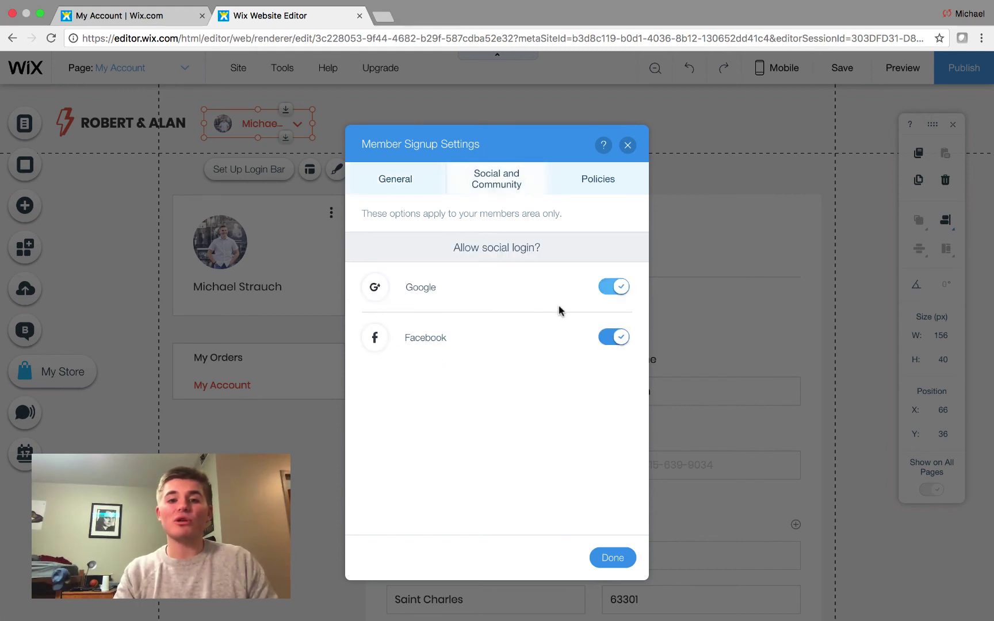
click(599, 188)
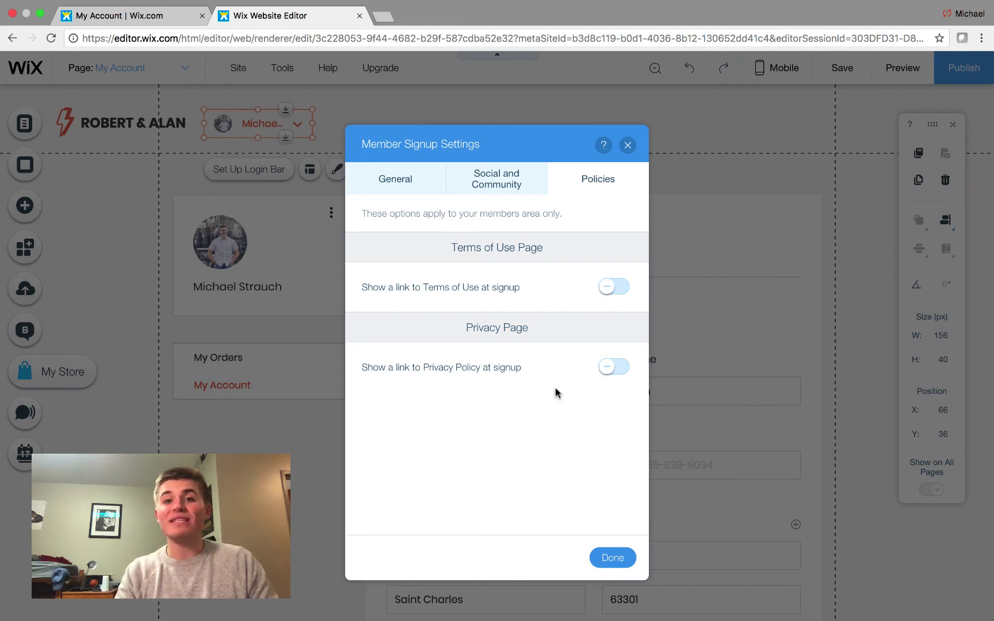
Close the Member Signup Settings and Login Bar Settings, then take the browser out of full screen
click(609, 557)
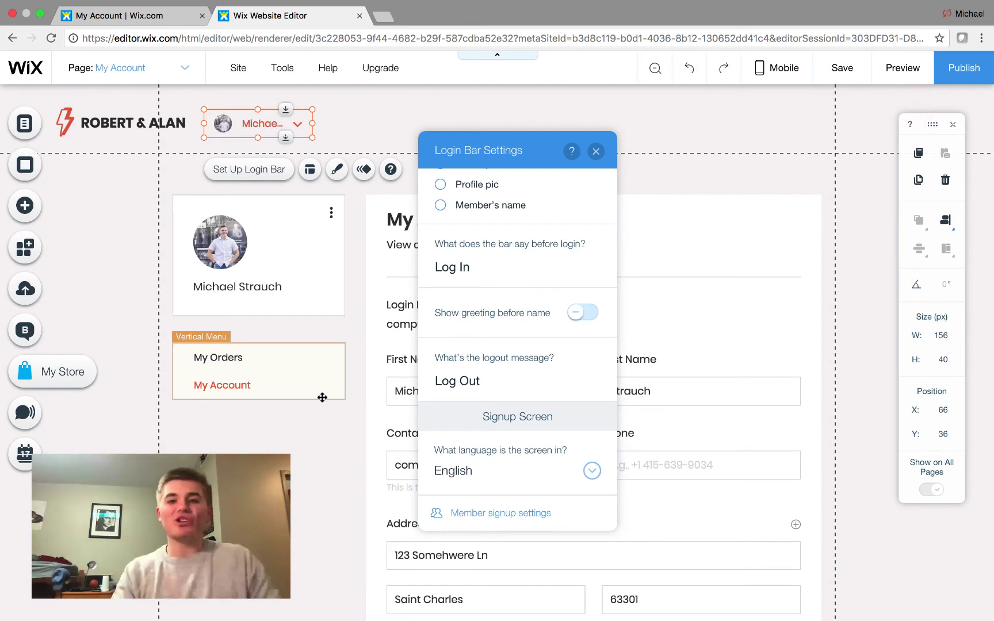
click(596, 151)
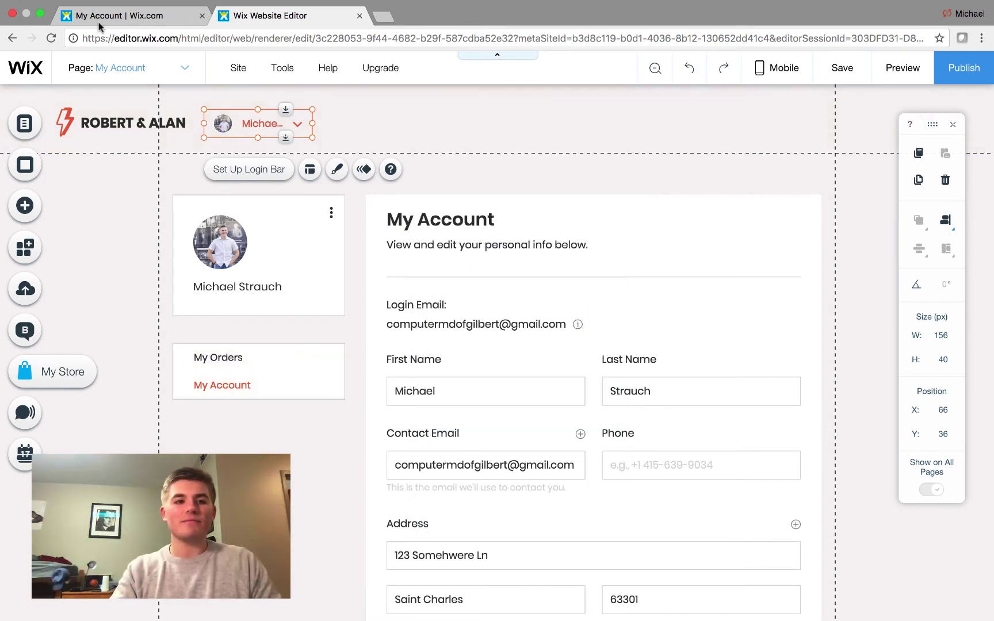
click(40, 12)
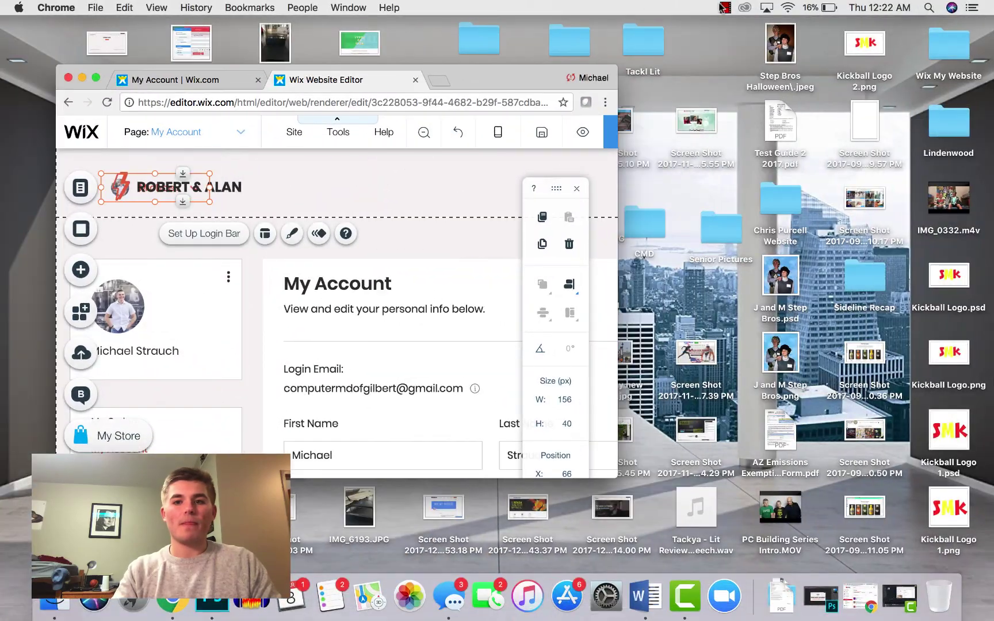
click(725, 7)
click(740, 26)
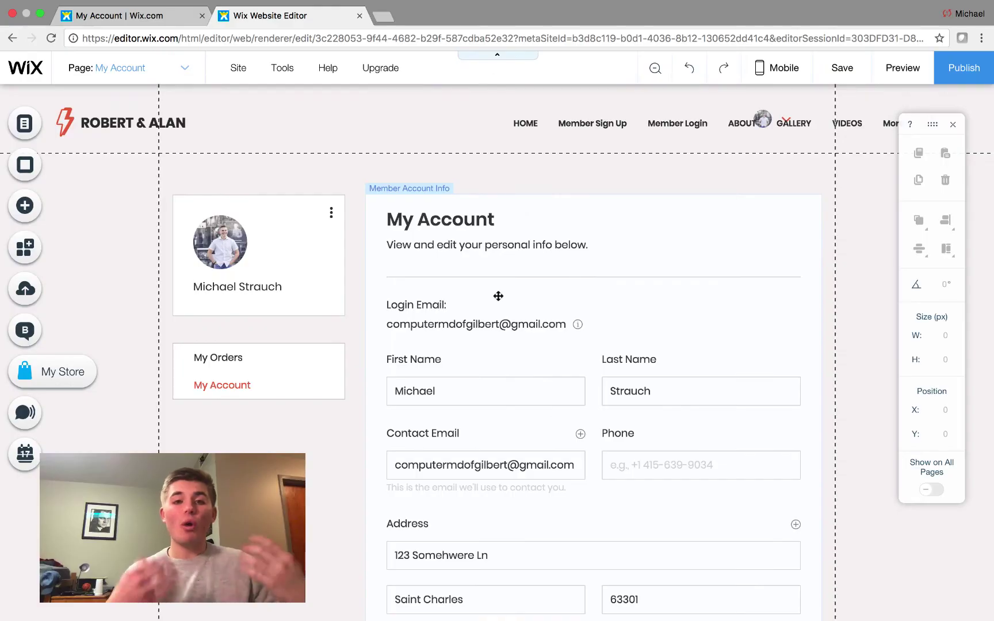